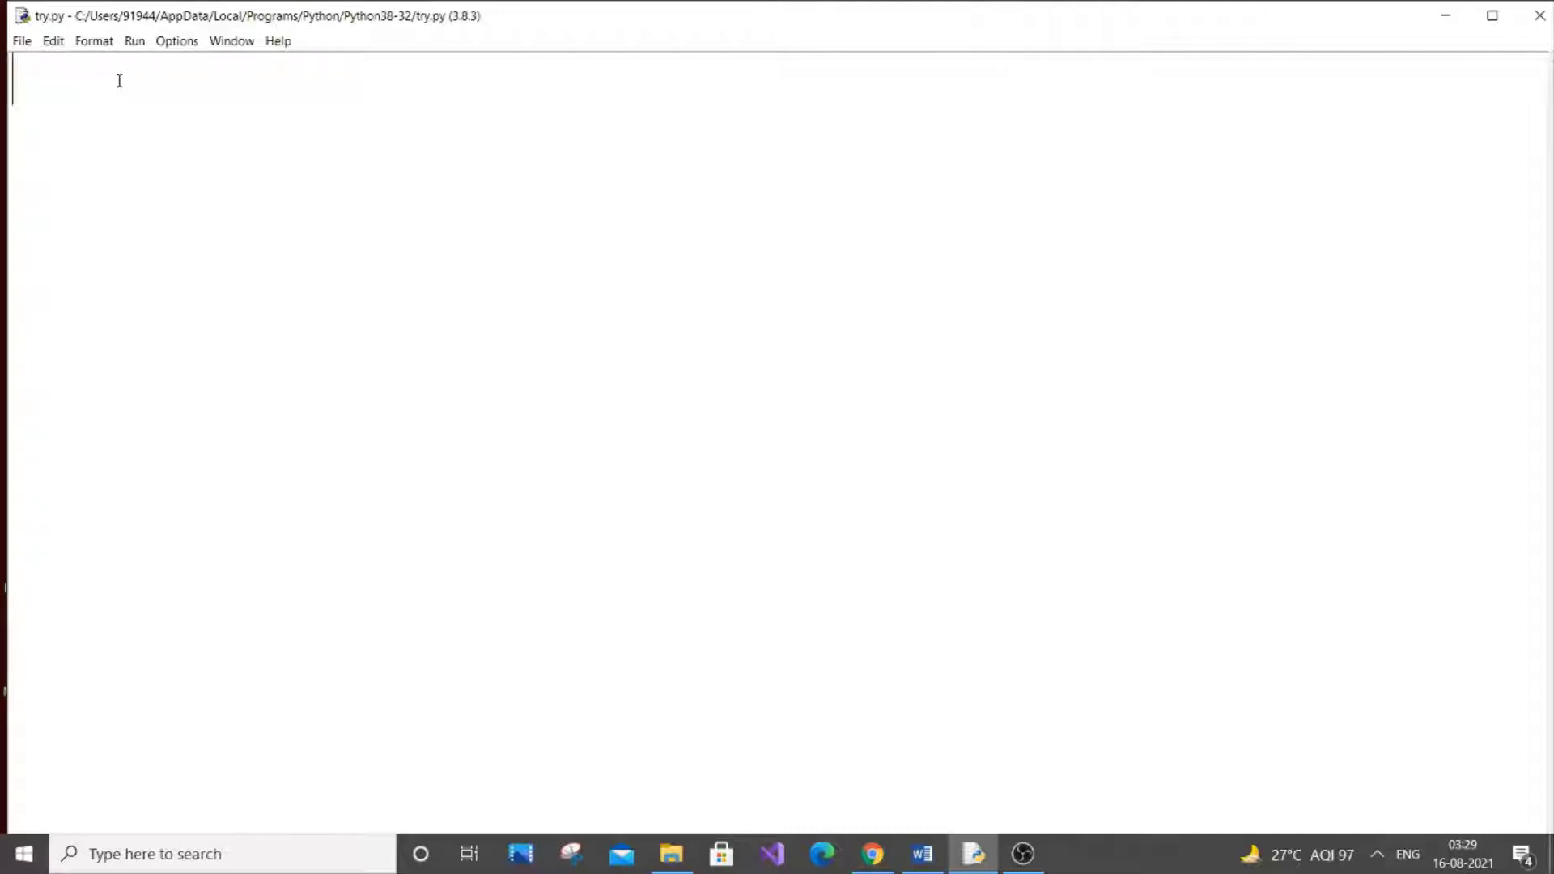
{"action": "type", "text": "n=int"}
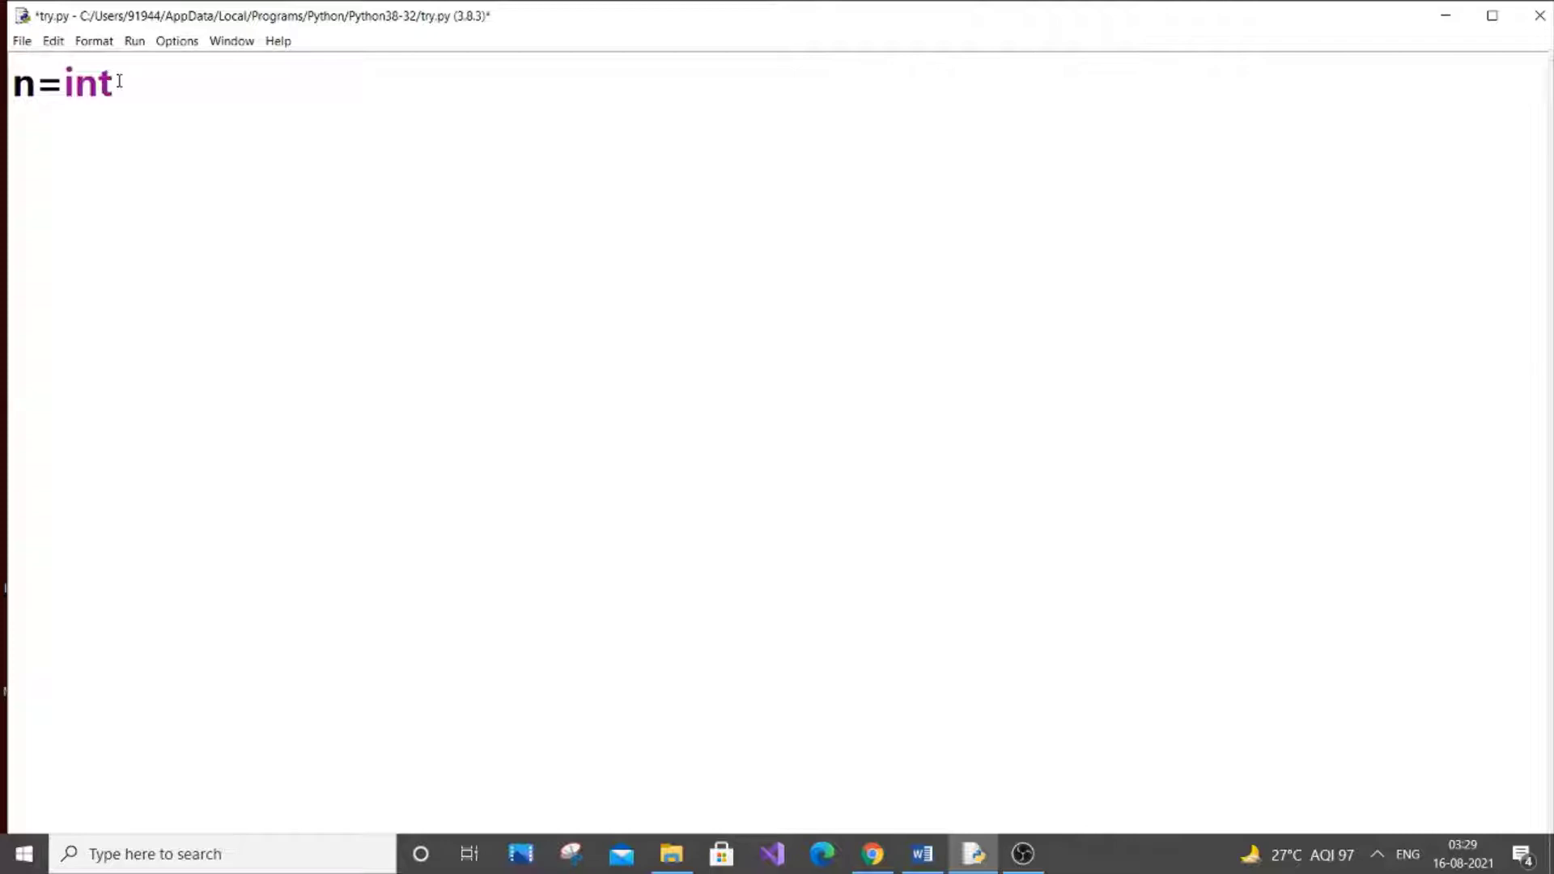
{"action": "type", "text": "(in"}
{"action": "type", "text": "put(\""}
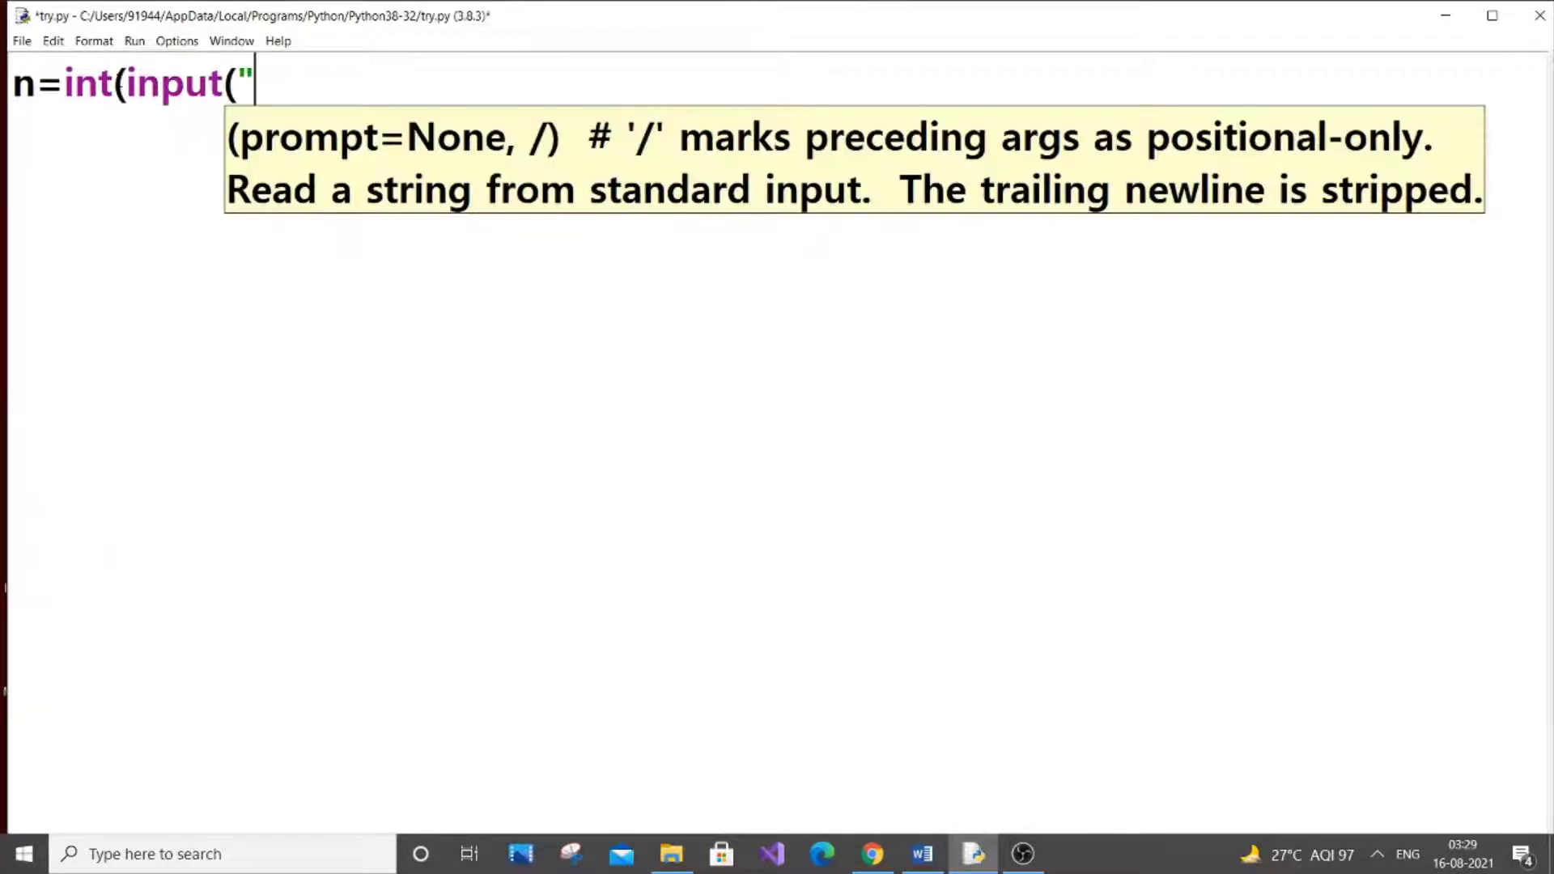
{"action": "type", "text": "ENTER A "}
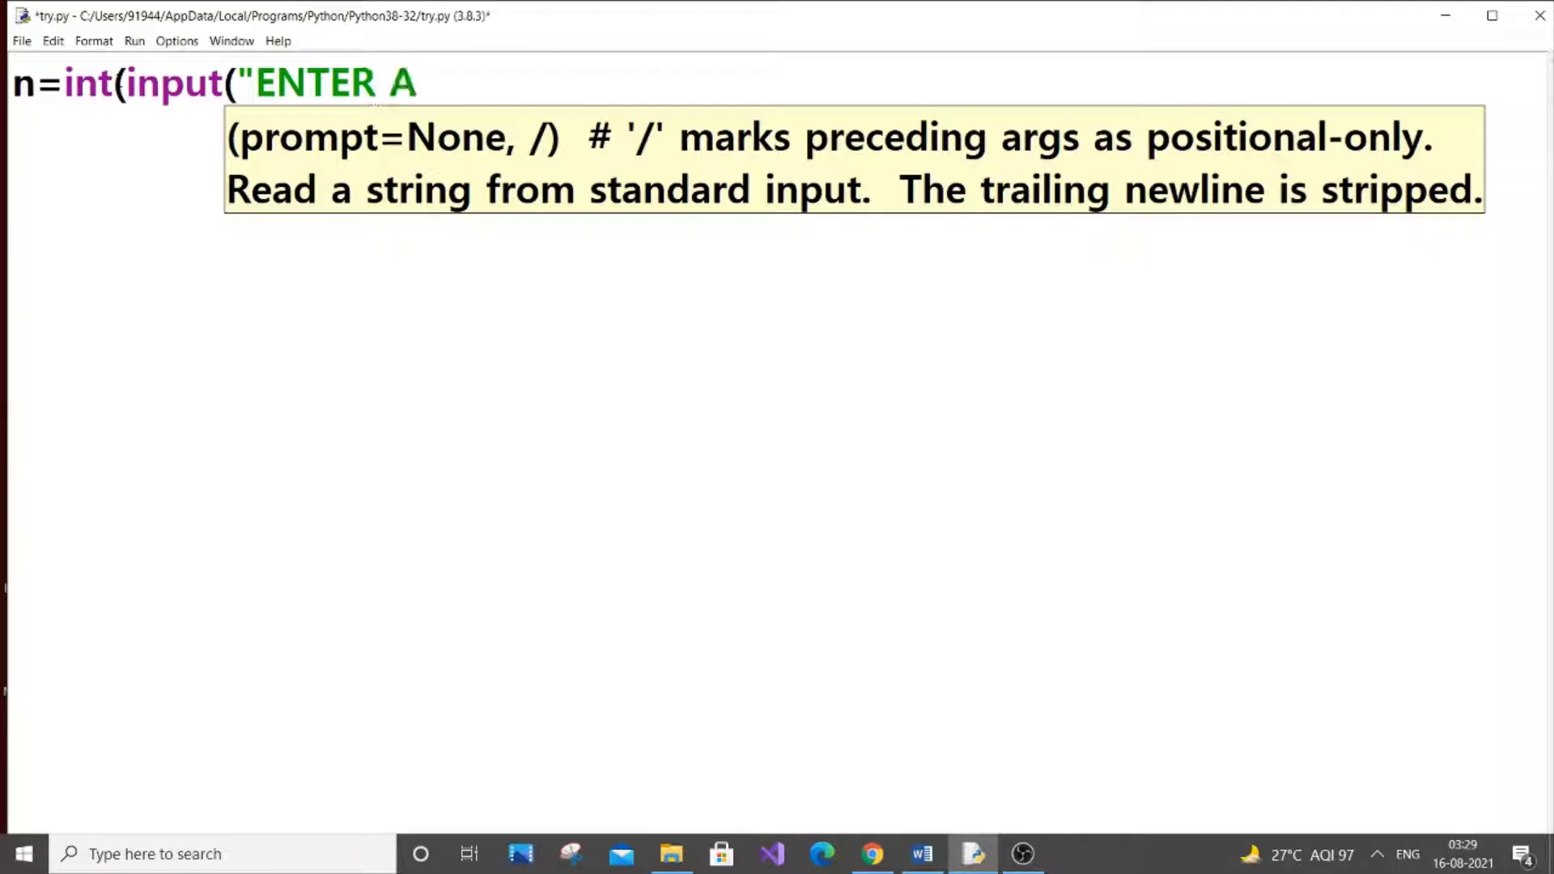
{"action": "type", "text": "NO"}
Write n=int(input("ENTER A NUMBER : ")) followed by the loop header for i in range(0,n+1):
{"action": "key", "text": "BackSpace"}
{"action": "type", "text": "UMBE"}
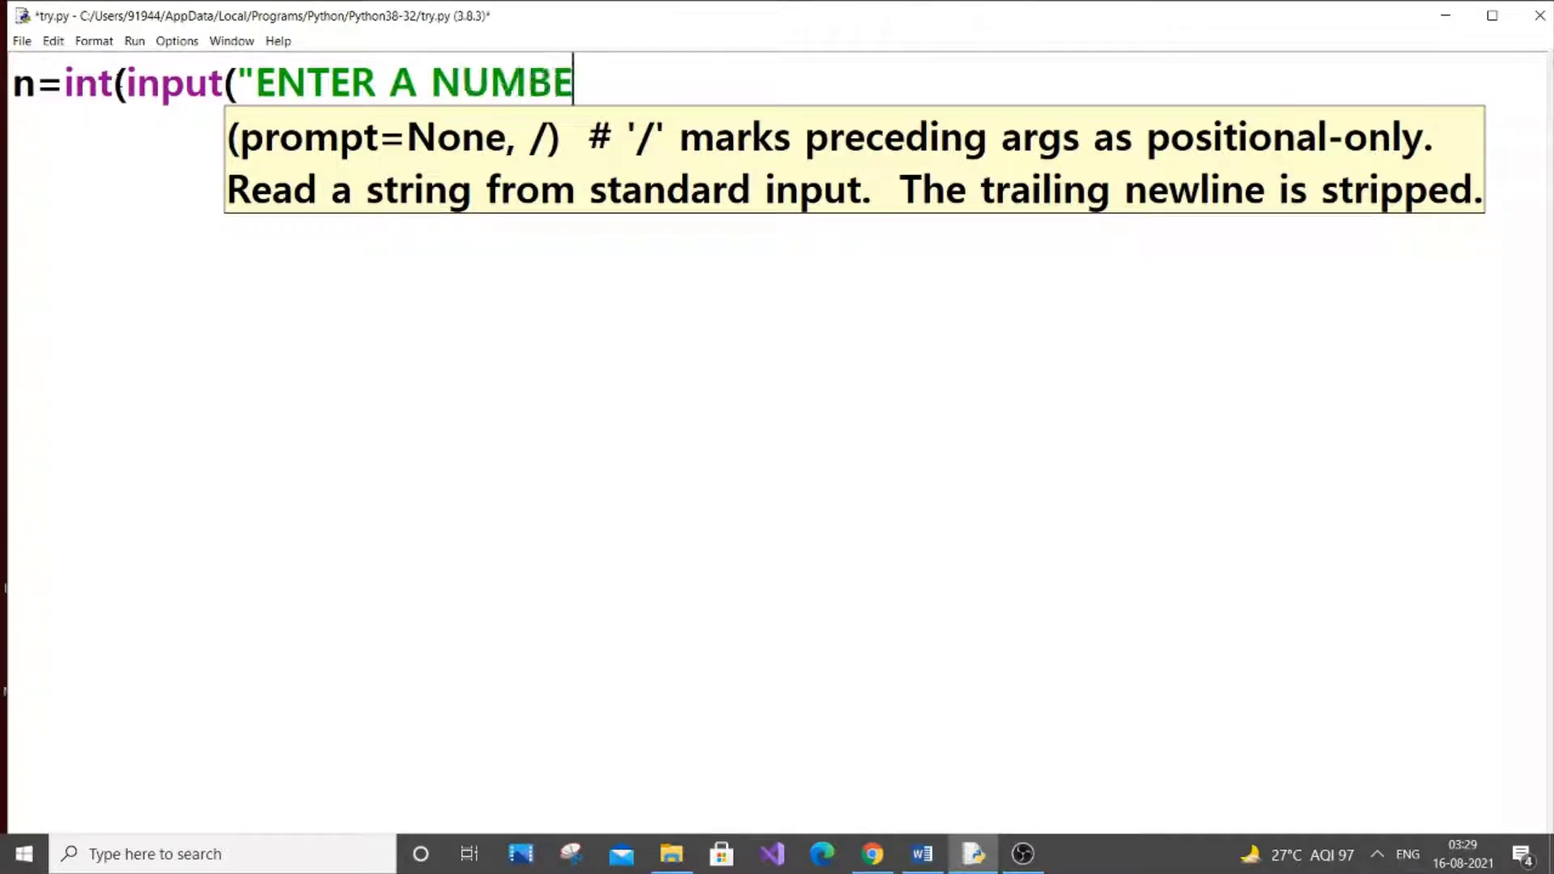
{"action": "type", "text": "R : \""}
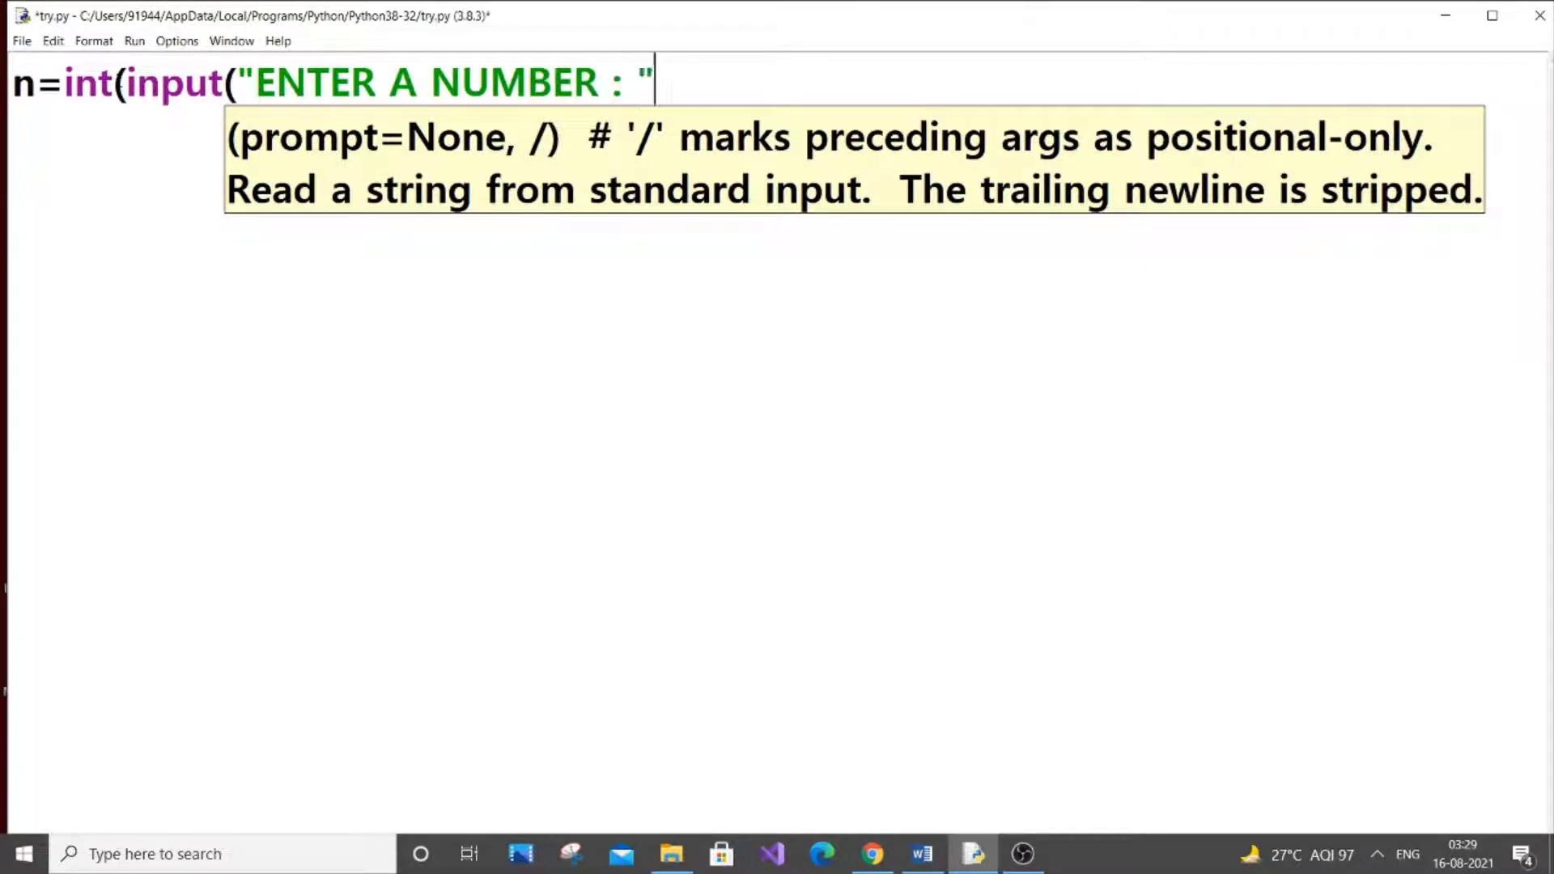
{"action": "type", "text": "))"}
{"action": "key", "text": "Return"}
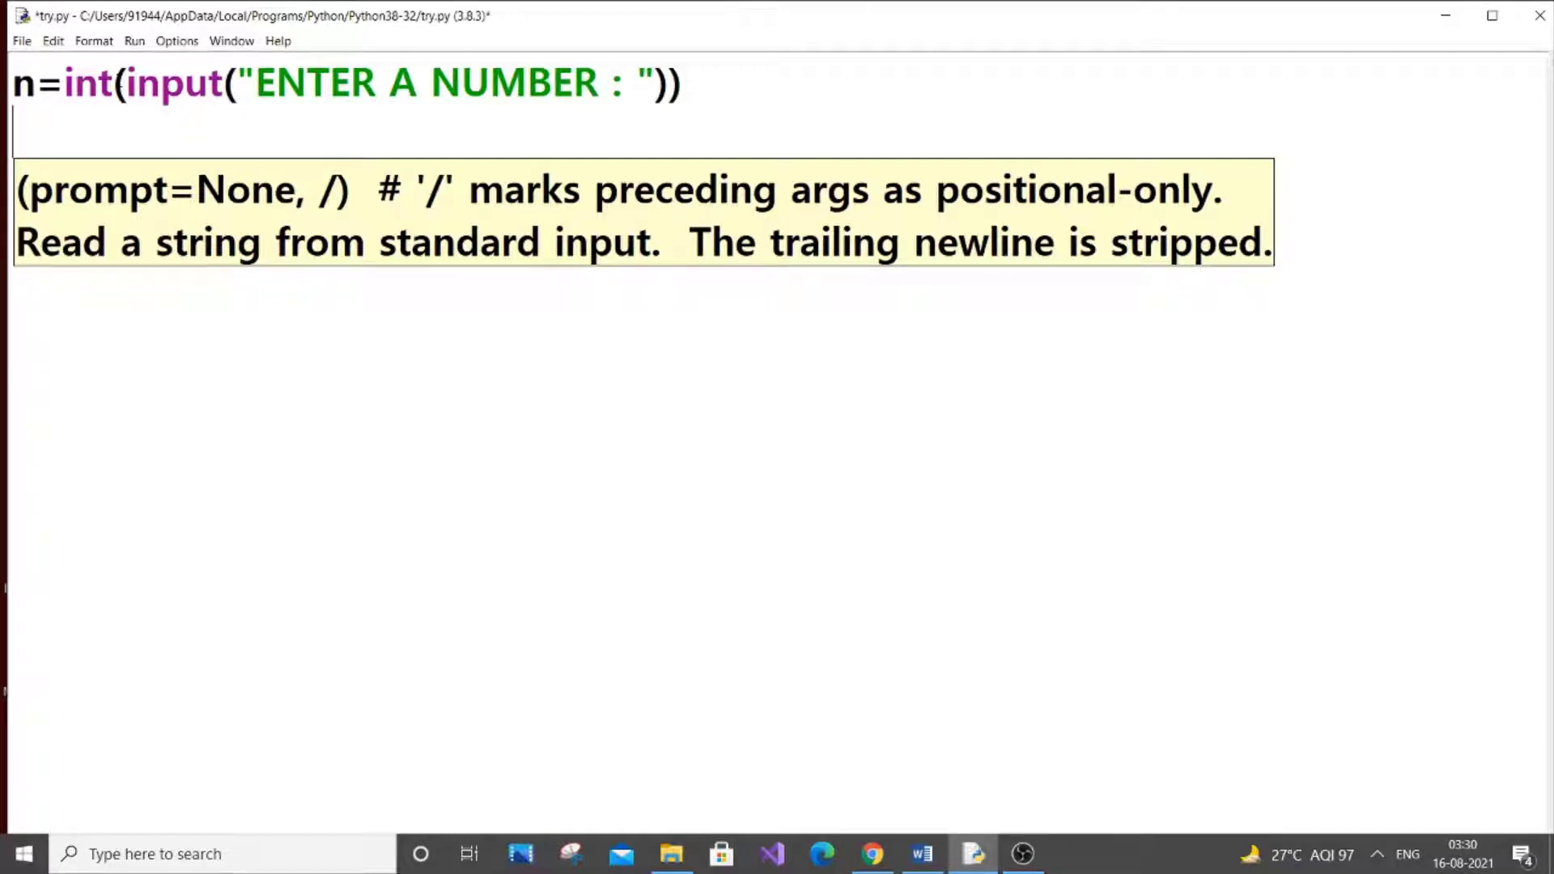
{"action": "type", "text": "for i"}
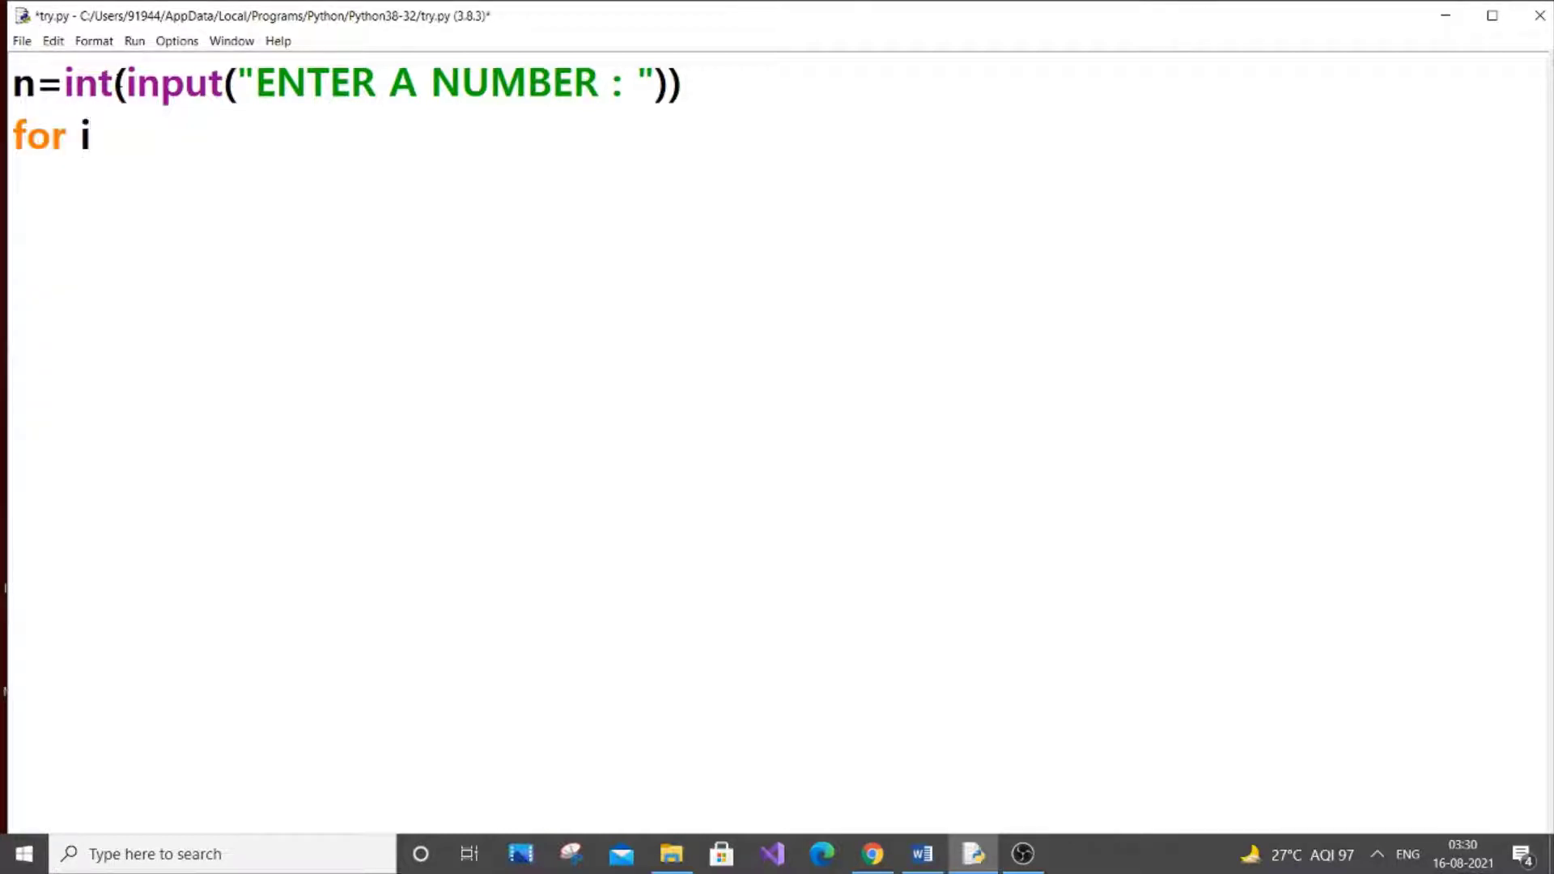
{"action": "type", "text": " in range"}
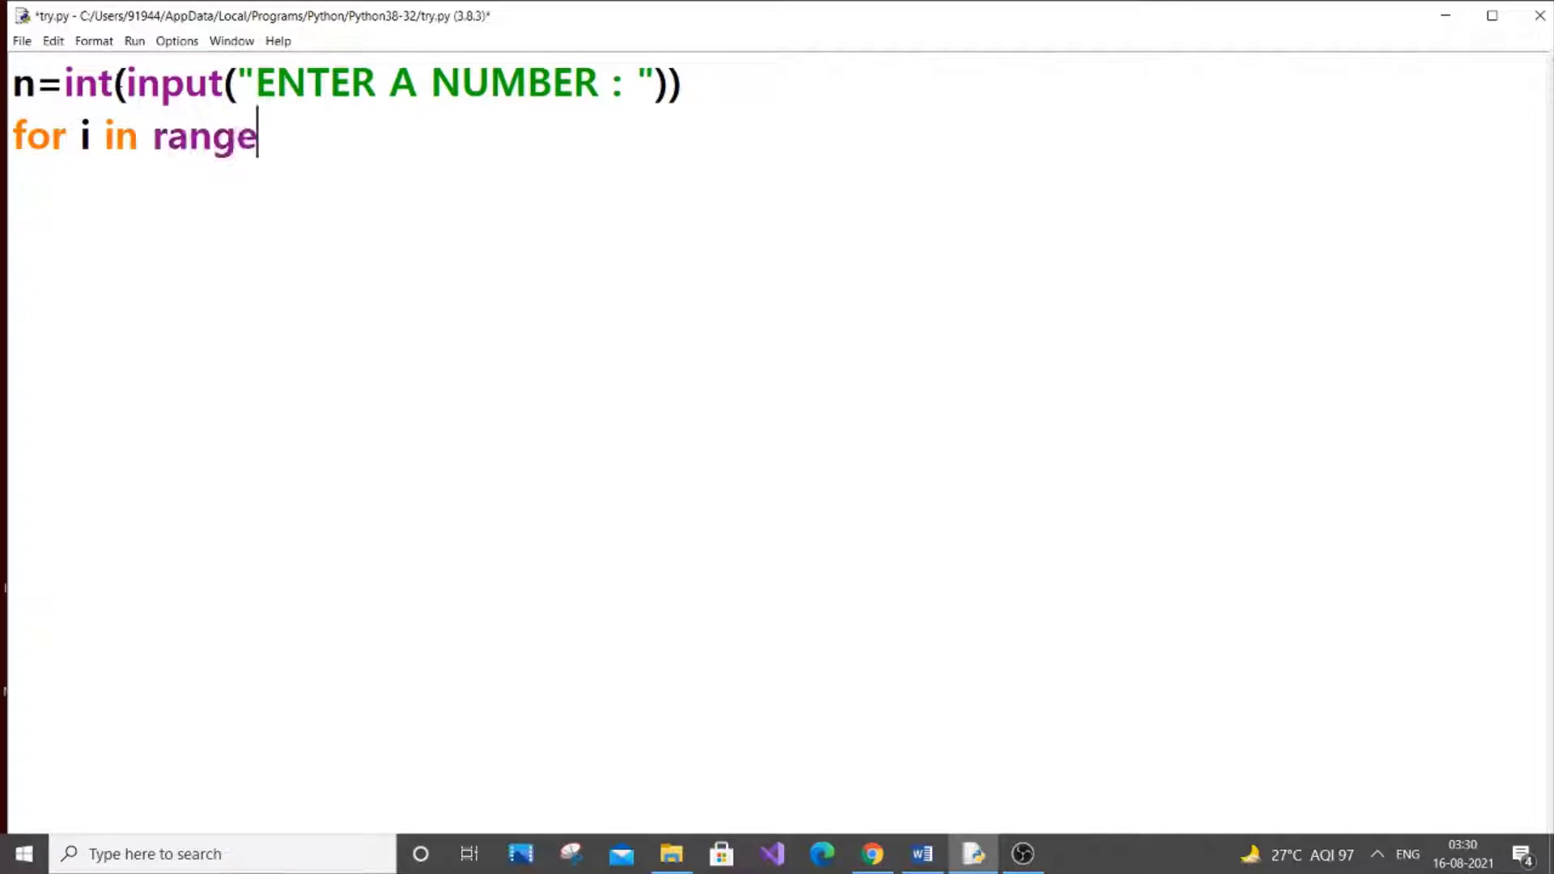
{"action": "type", "text": "(0,"}
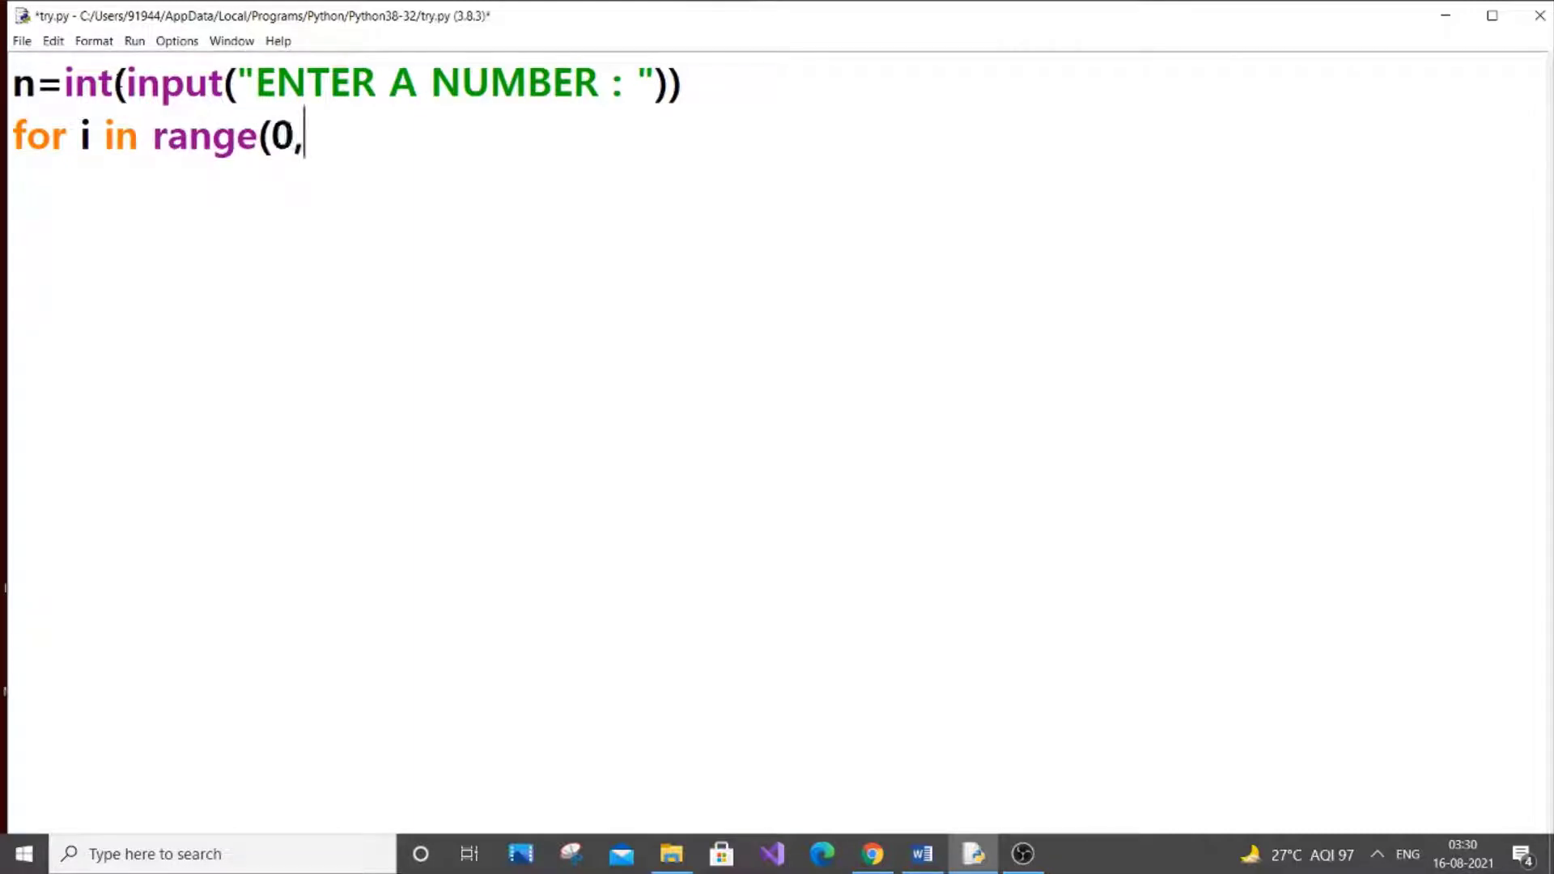
{"action": "type", "text": "n+"}
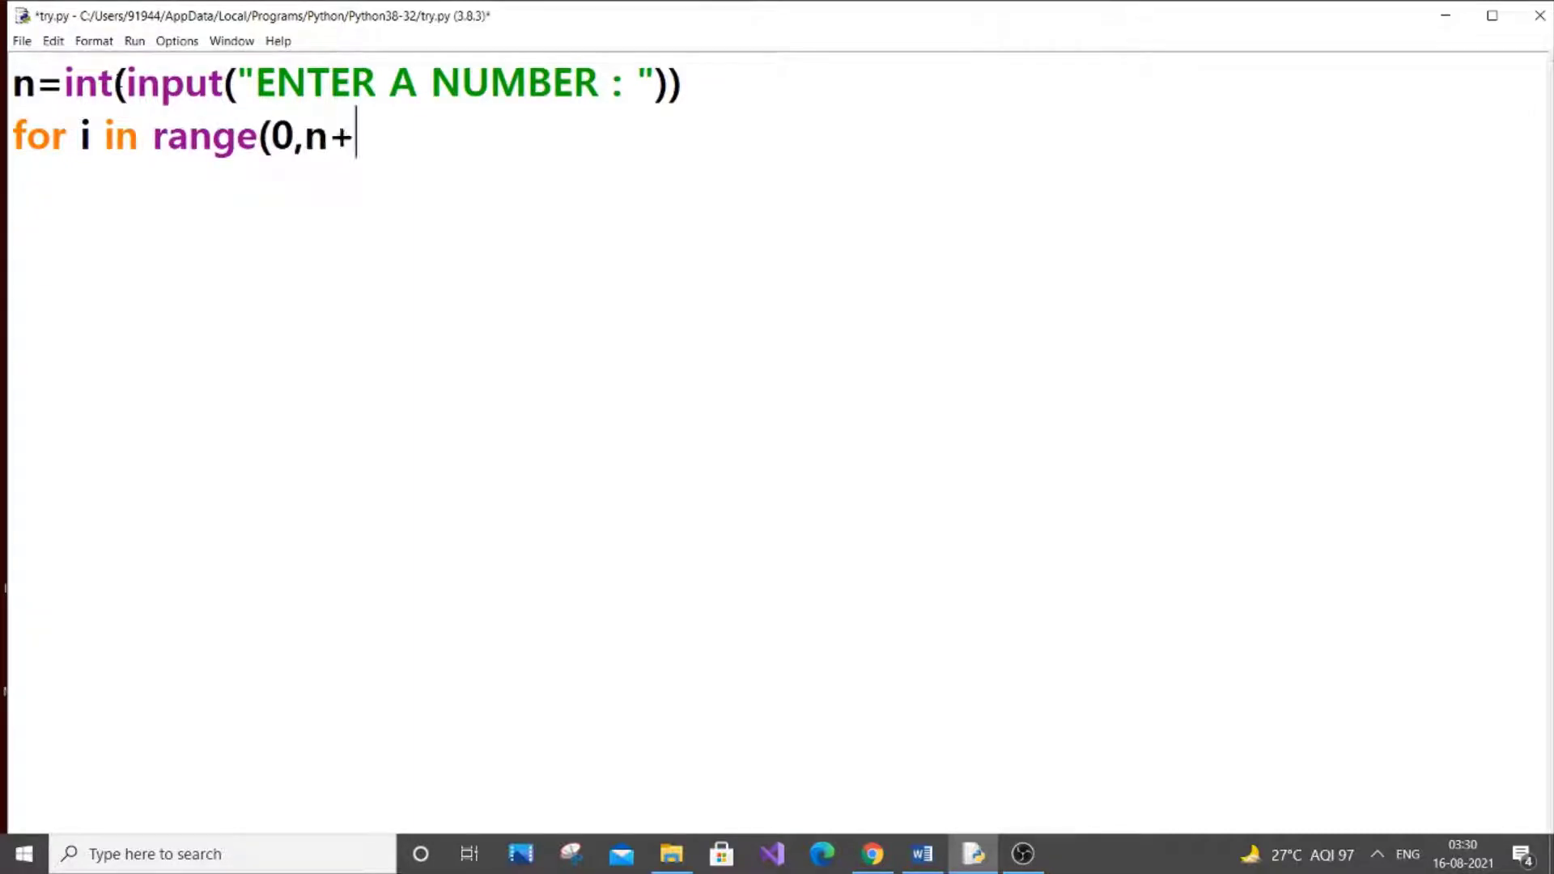
{"action": "type", "text": "1):"}
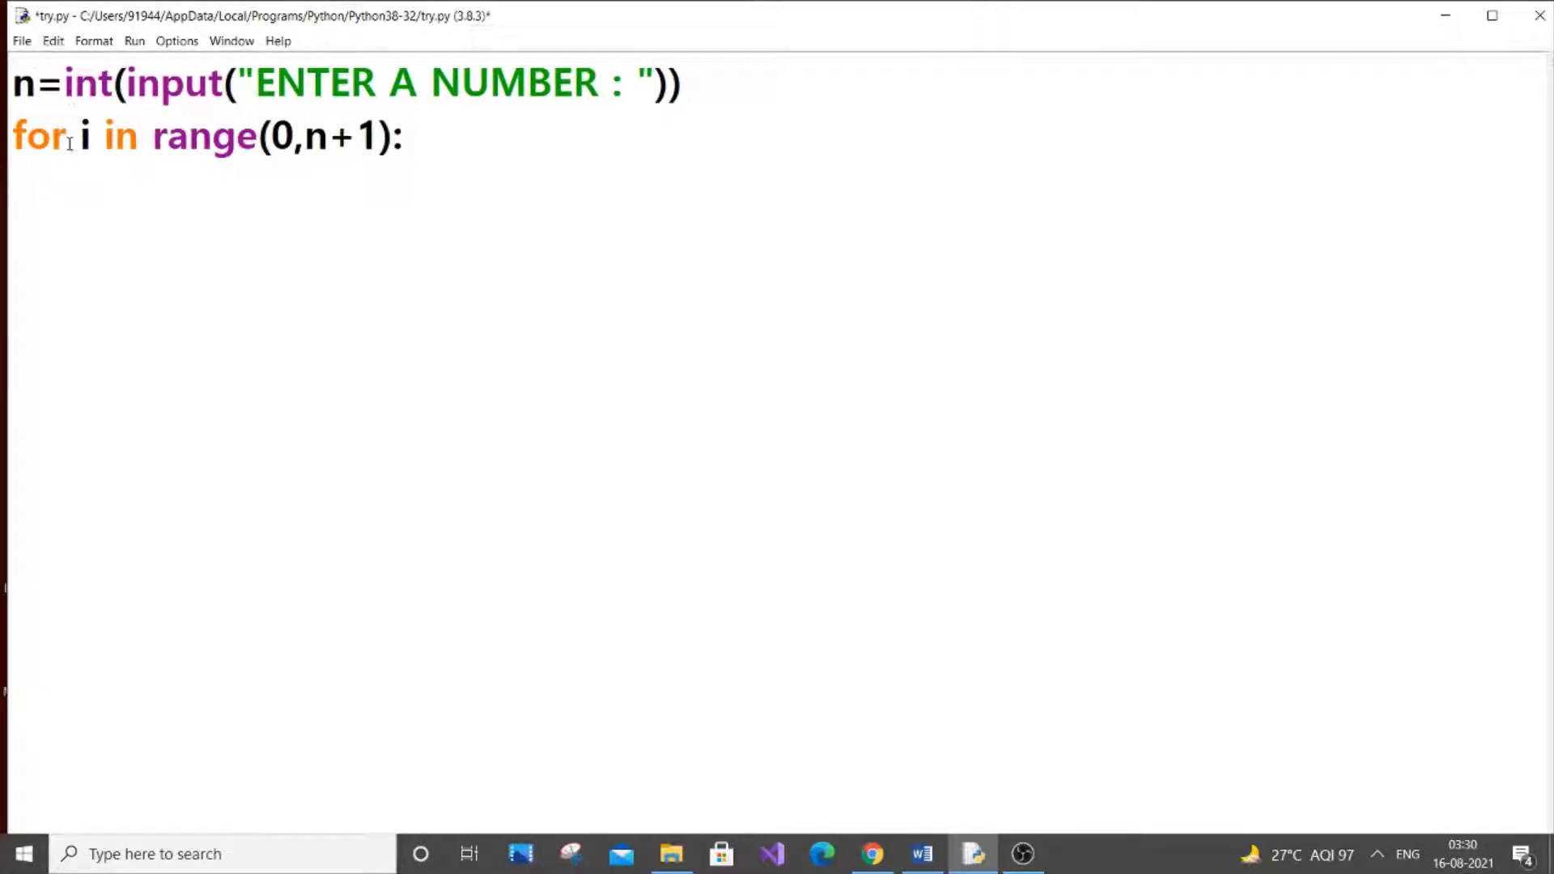
{"action": "double_click", "coordinate": [279, 134]}
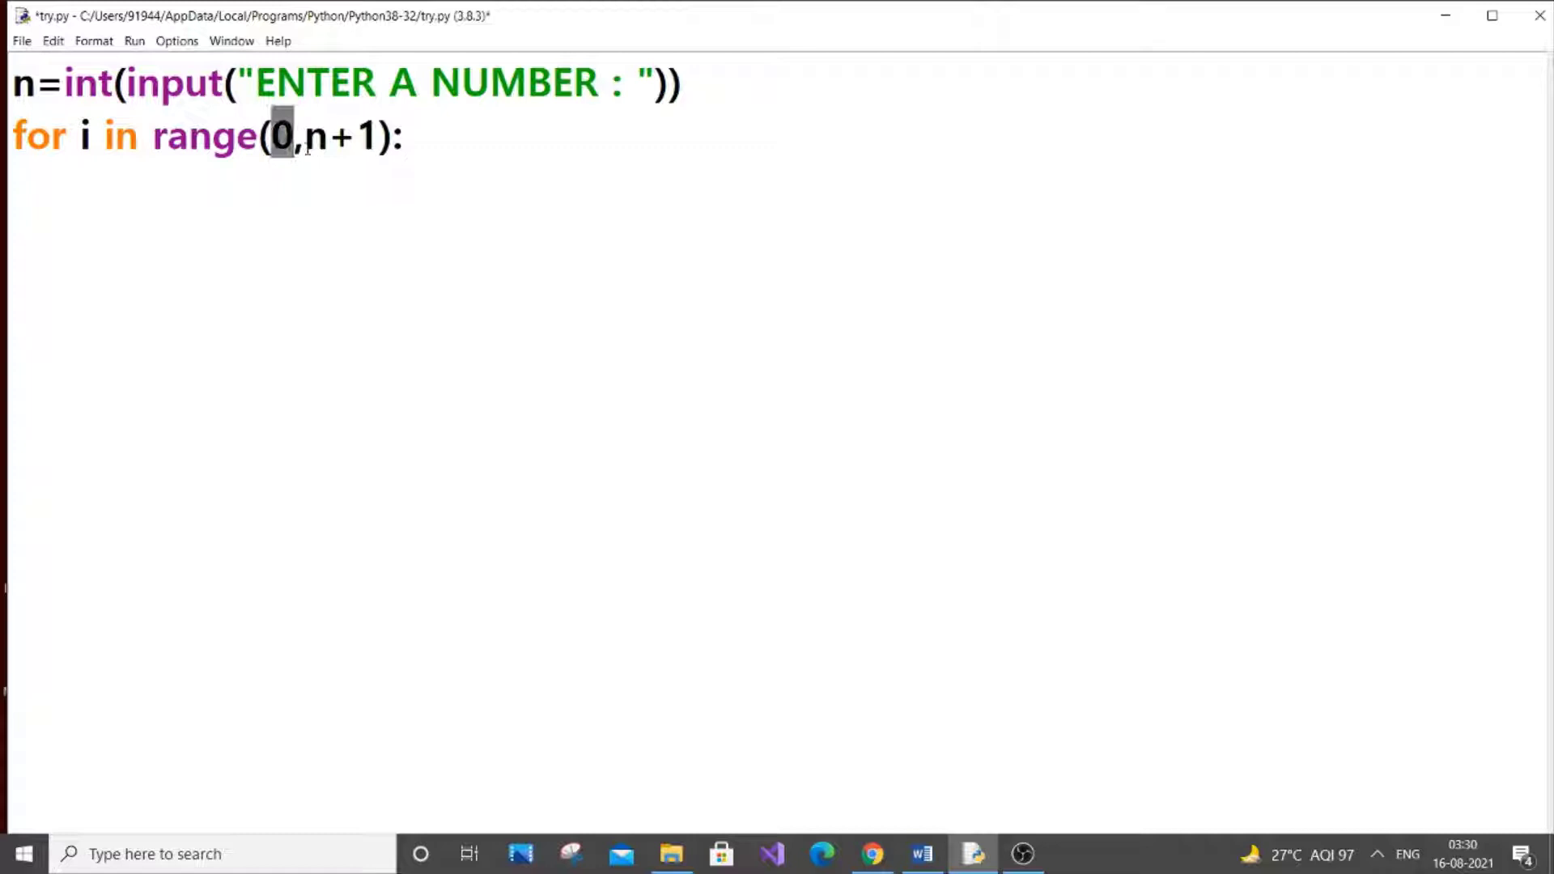
{"action": "double_click", "coordinate": [314, 135]}
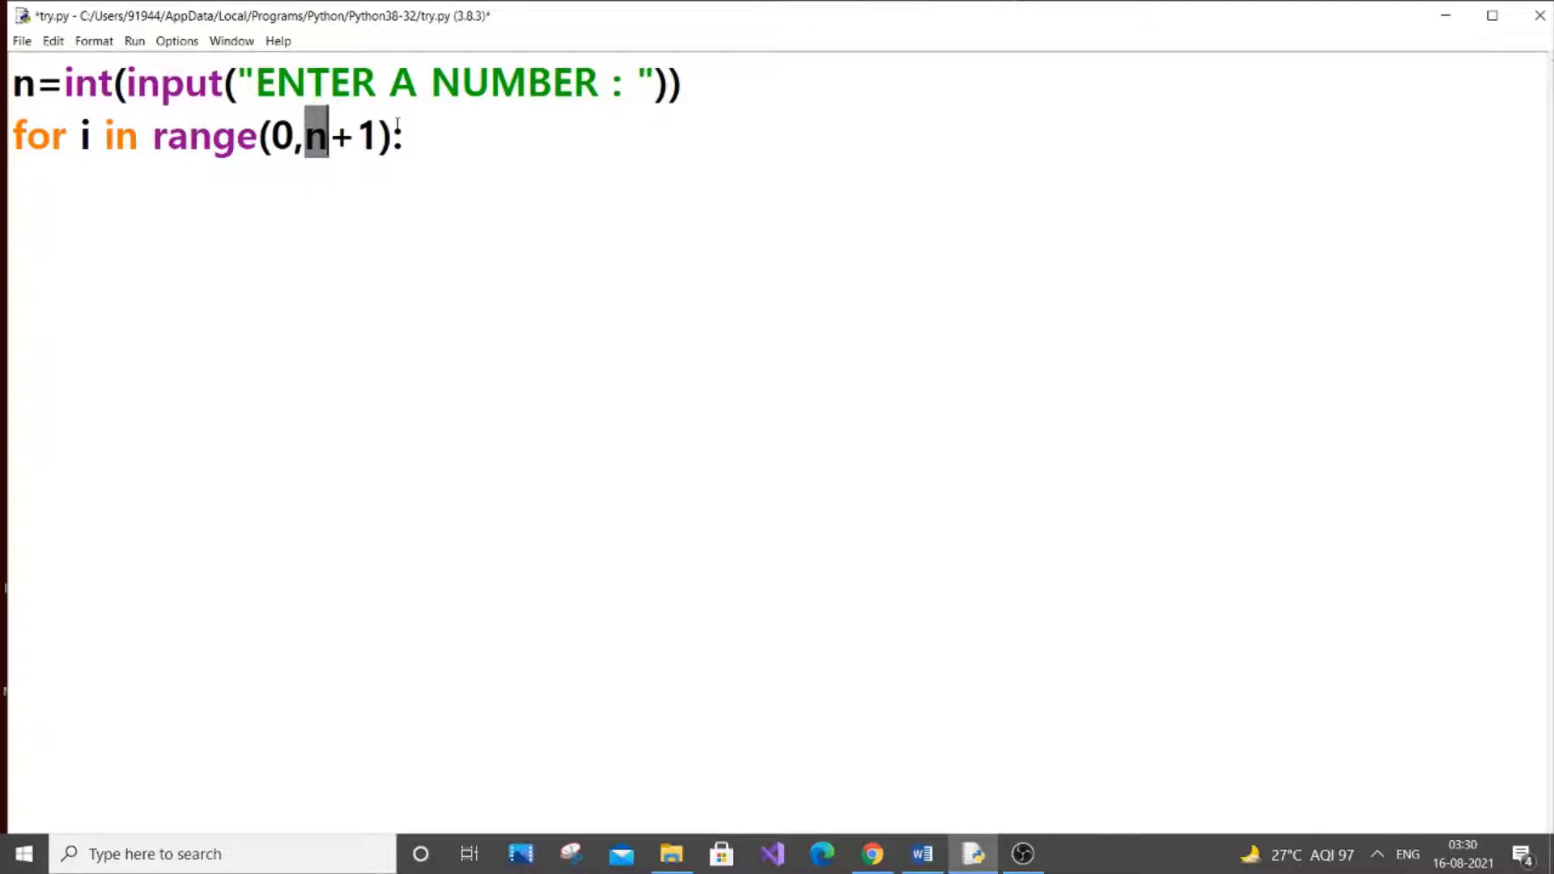
{"action": "left_click", "coordinate": [337, 152]}
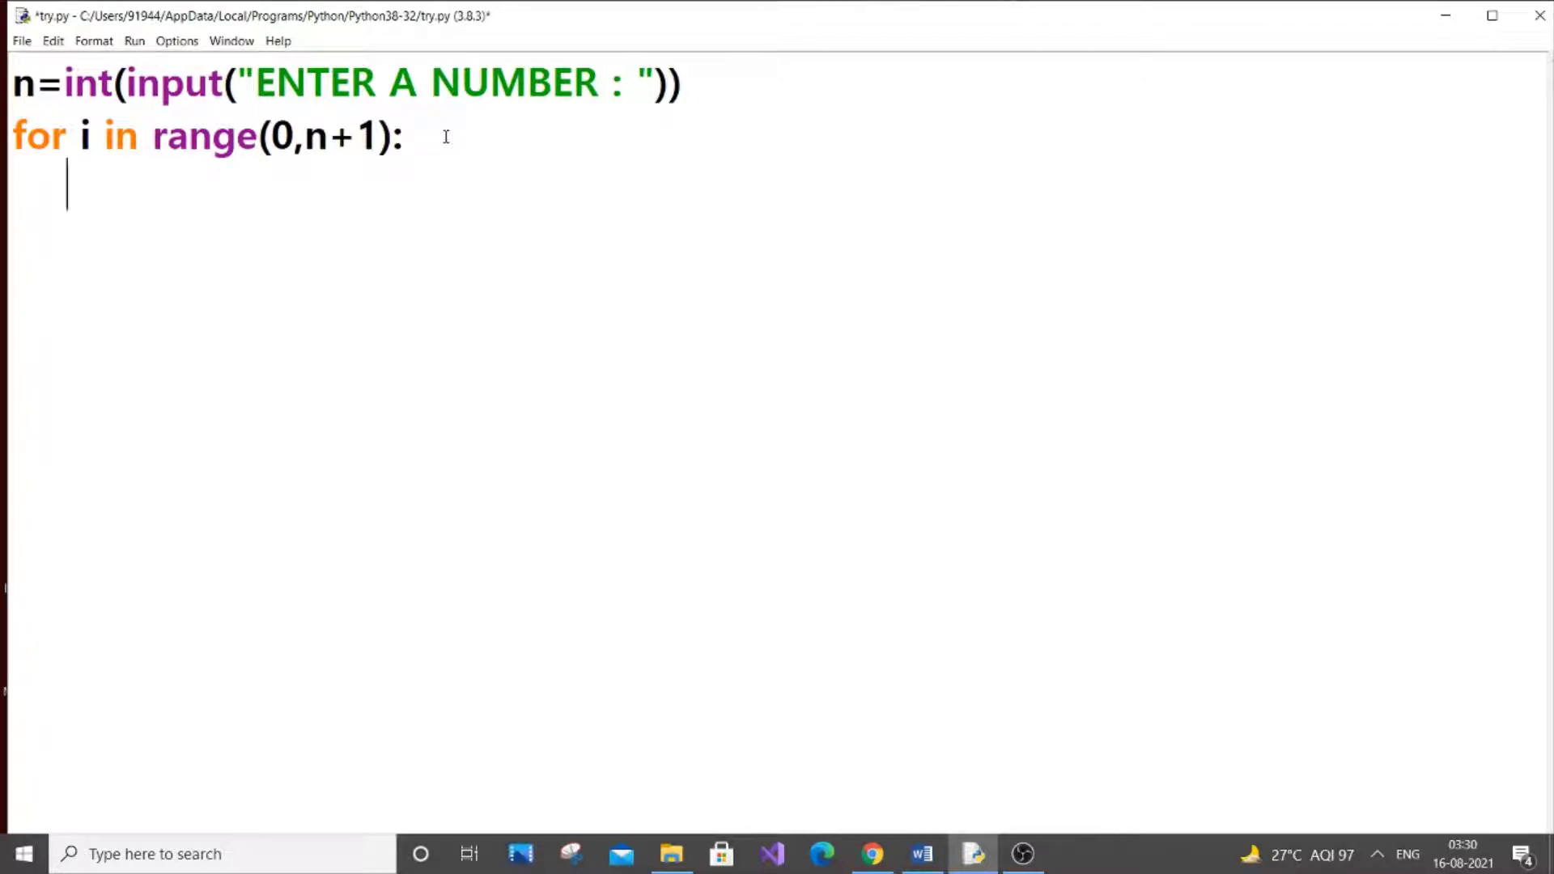
{"action": "type", "text": "sum=s"}
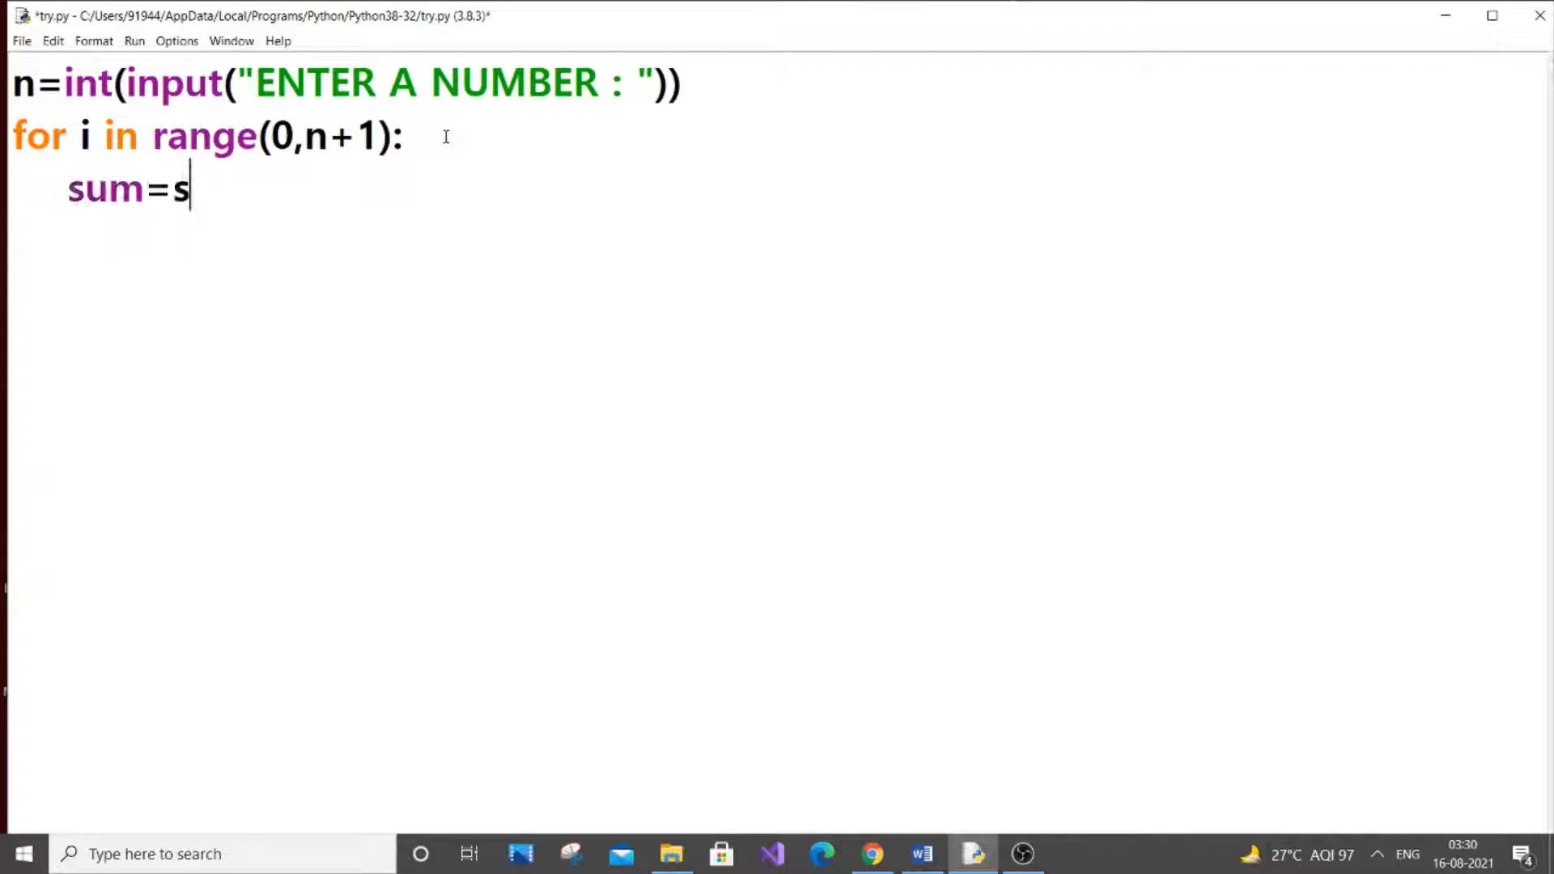
{"action": "type", "text": "um+i"}
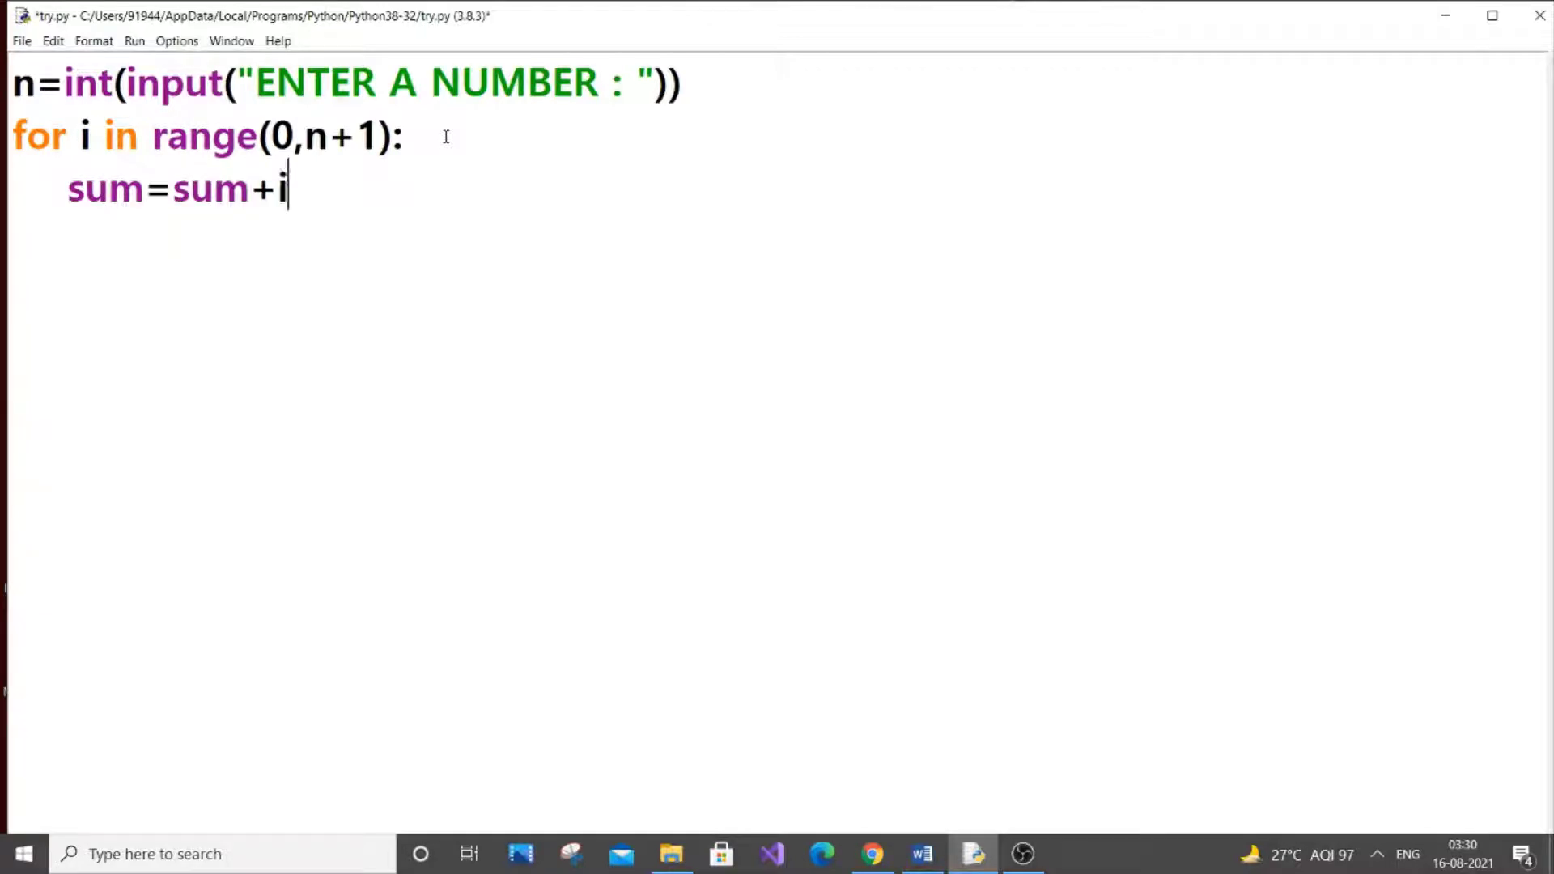
Add a sum=0 initialisation line below the input line
{"action": "left_click", "coordinate": [738, 89]}
{"action": "key", "text": "Return"}
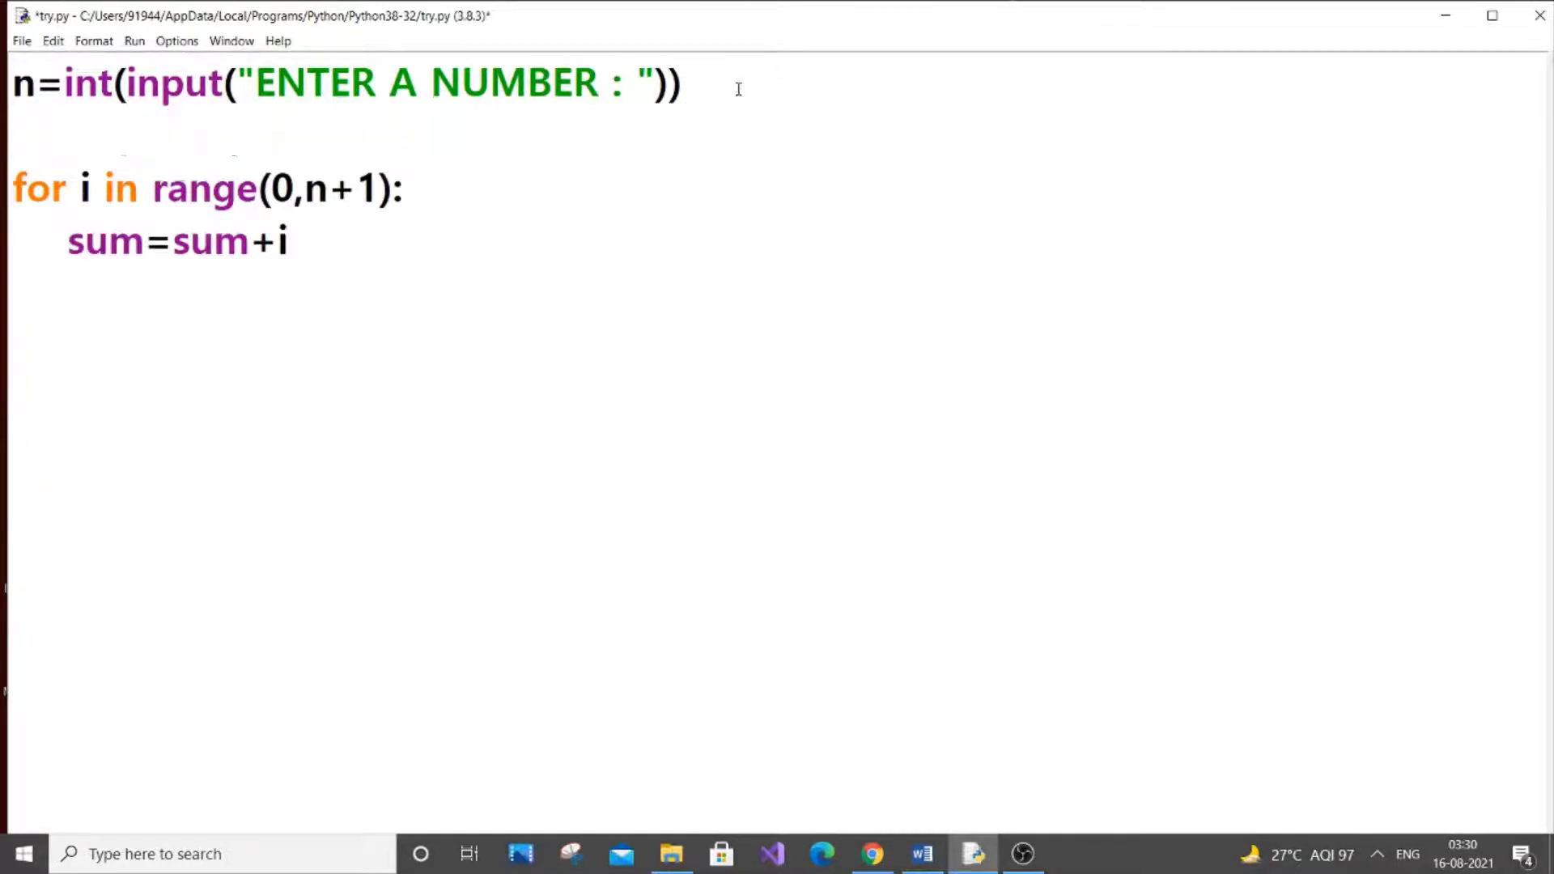
{"action": "type", "text": "sum=0"}
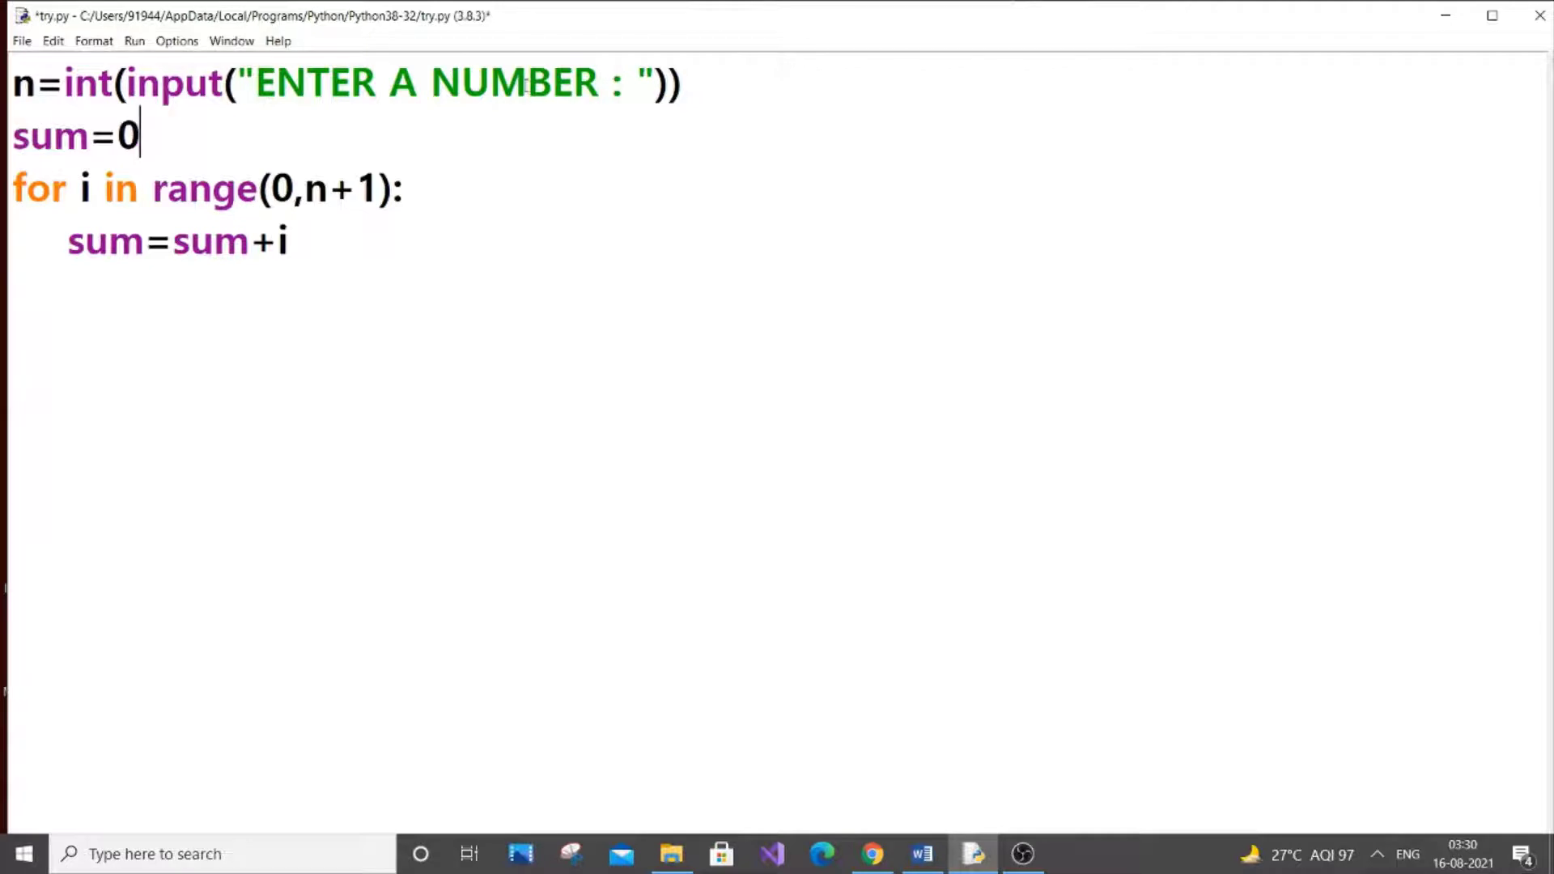
{"action": "double_click", "coordinate": [133, 133]}
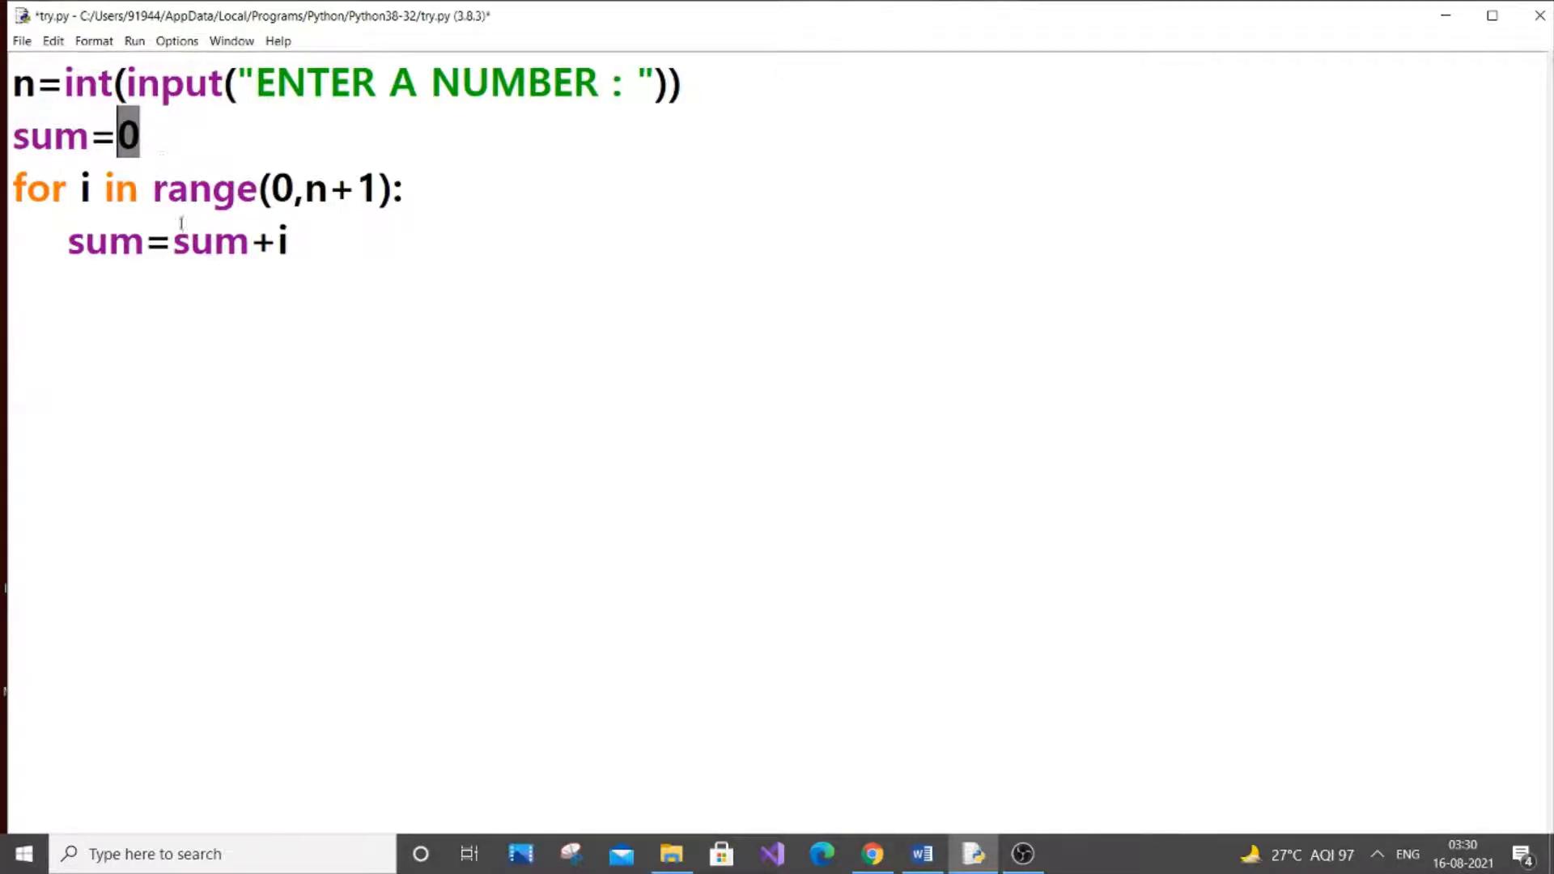
{"action": "left_click_drag", "start_coordinate": [172, 240], "coordinate": [250, 240]}
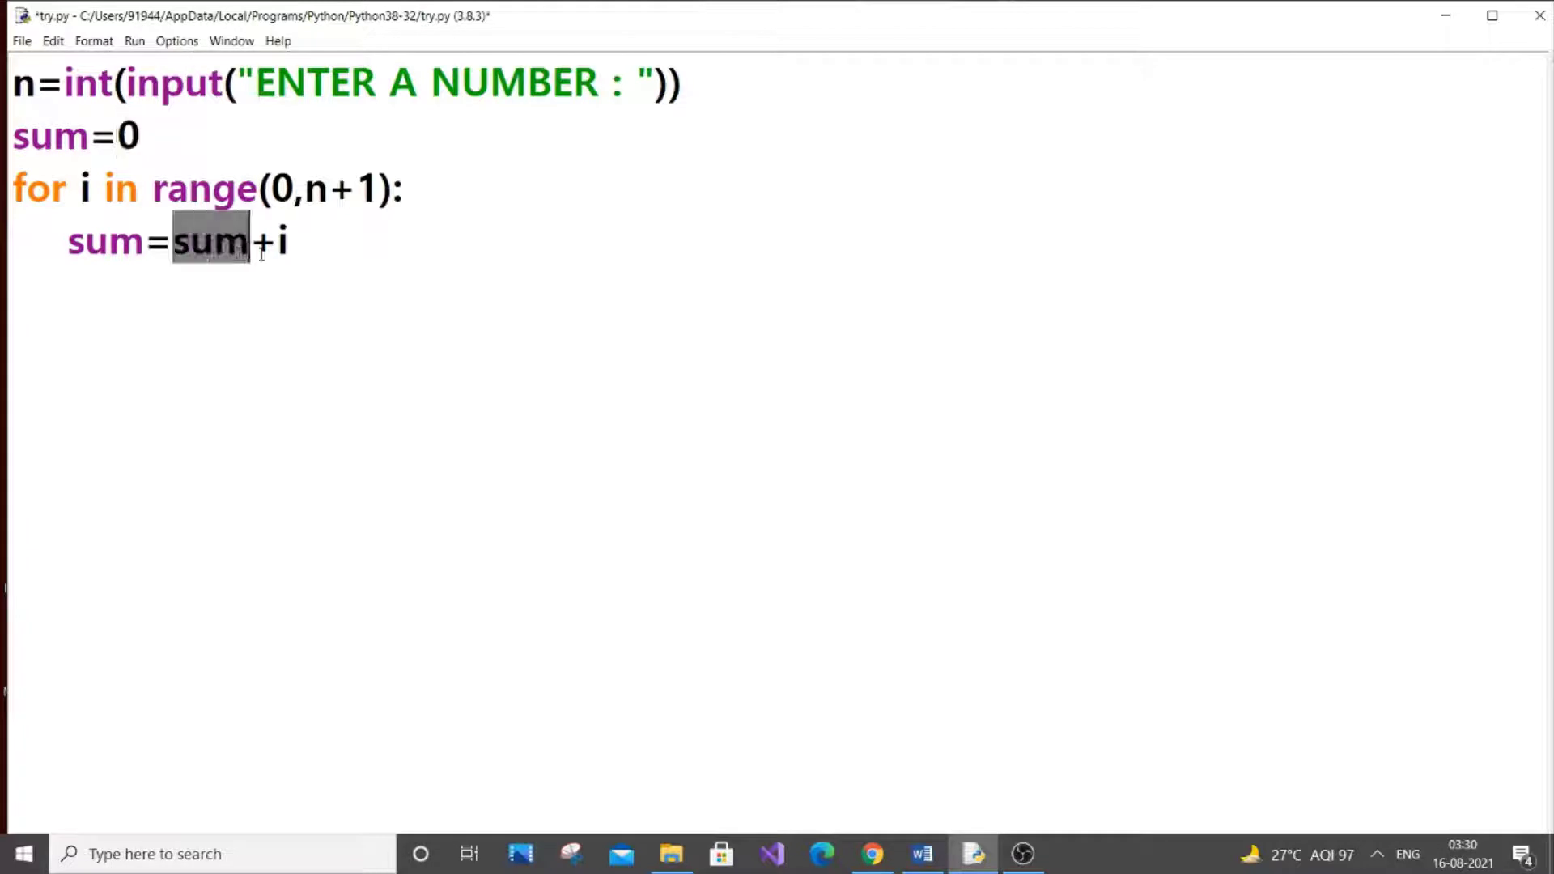
{"action": "left_click", "coordinate": [336, 254]}
Change the loop to start at 1, making it range(1,n+1)
{"action": "left_click", "coordinate": [296, 187]}
{"action": "double_click", "coordinate": [285, 189]}
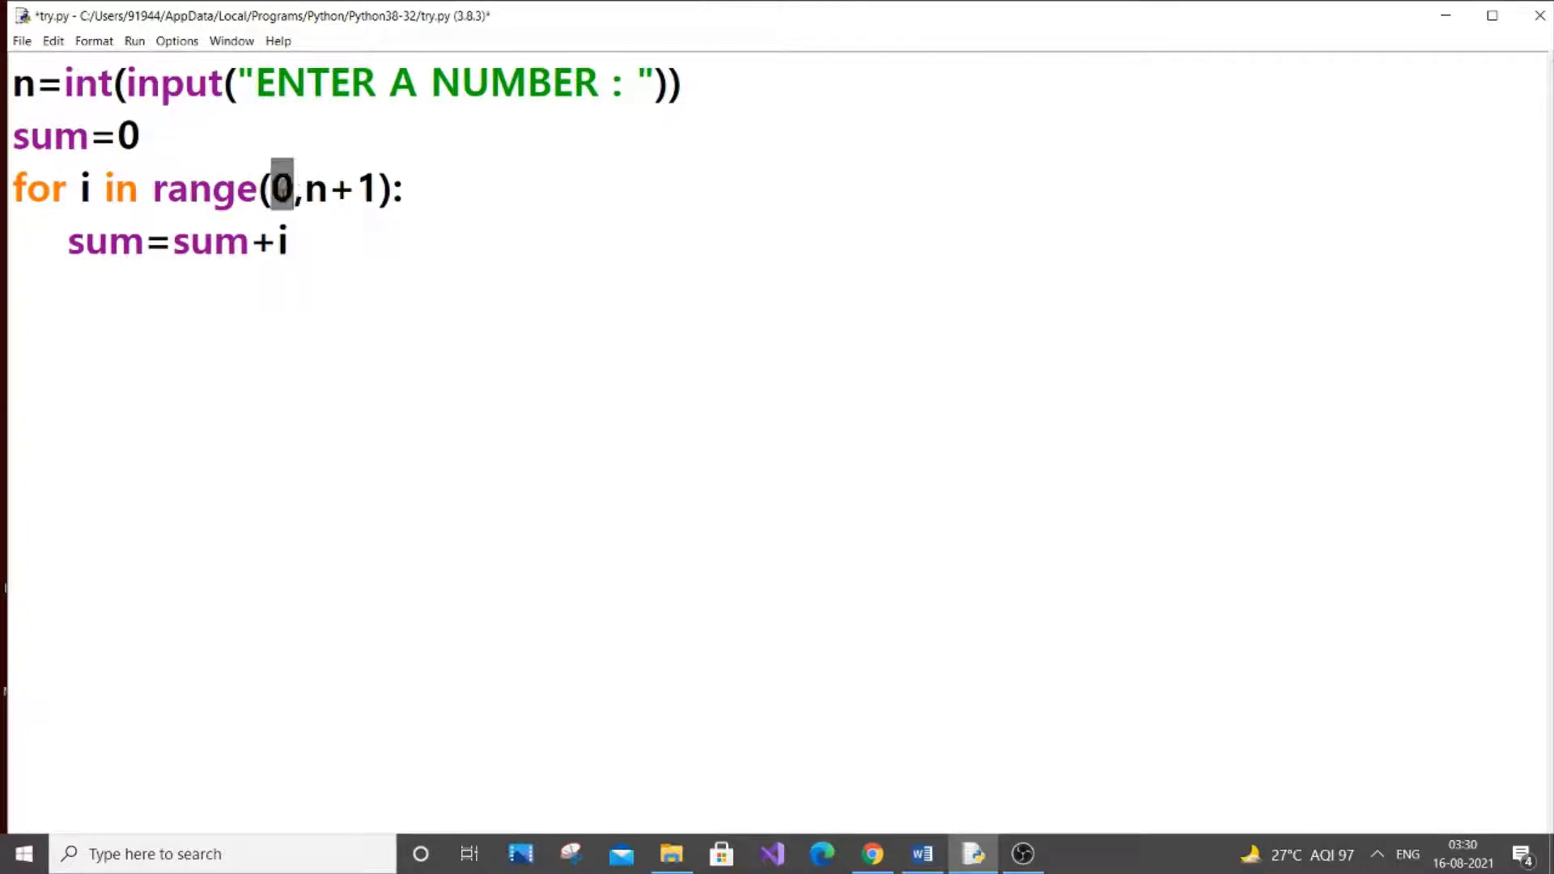
{"action": "left_click", "coordinate": [295, 188]}
{"action": "double_click", "coordinate": [282, 189]}
{"action": "left_click", "coordinate": [295, 188]}
{"action": "key", "text": "BackSpace"}
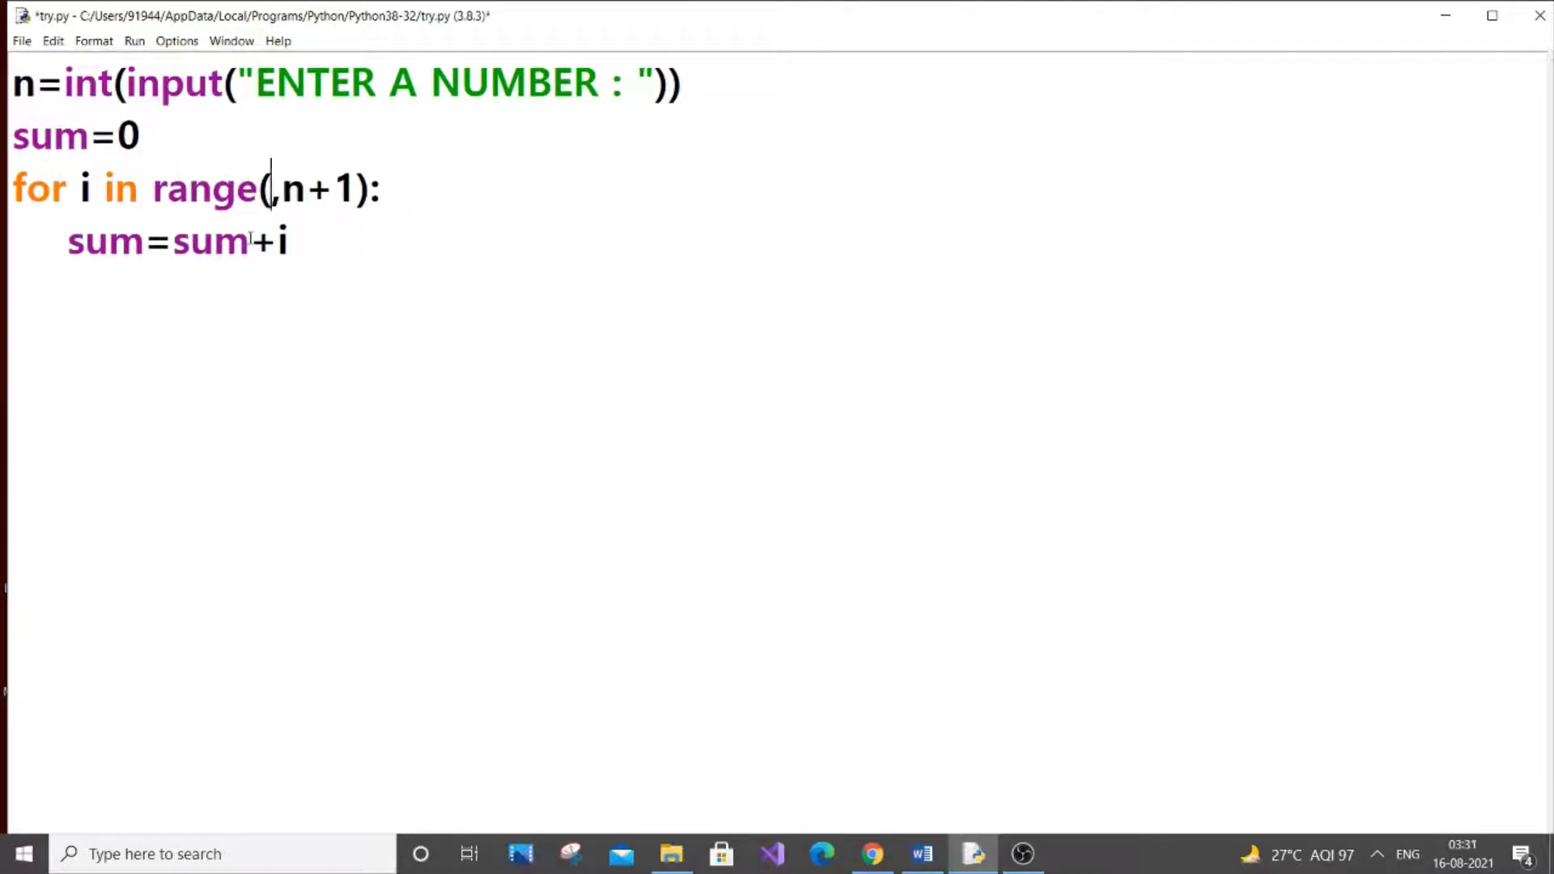
{"action": "type", "text": "1"}
Start an unindented print( line after sum=sum+i
{"action": "left_click", "coordinate": [297, 241]}
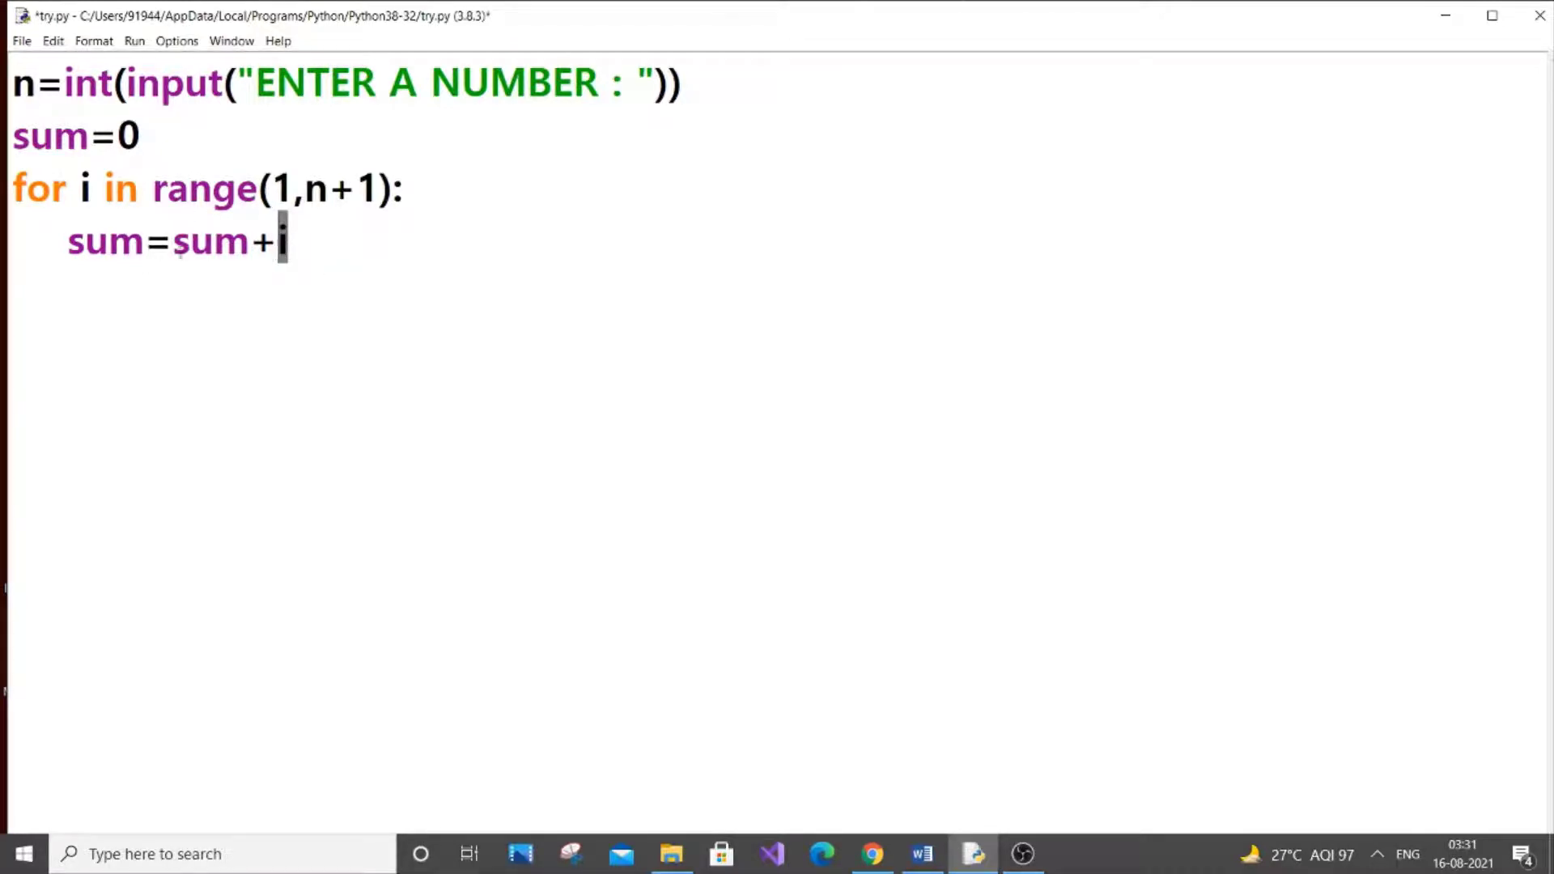
{"action": "left_click_drag", "start_coordinate": [216, 241], "coordinate": [170, 241]}
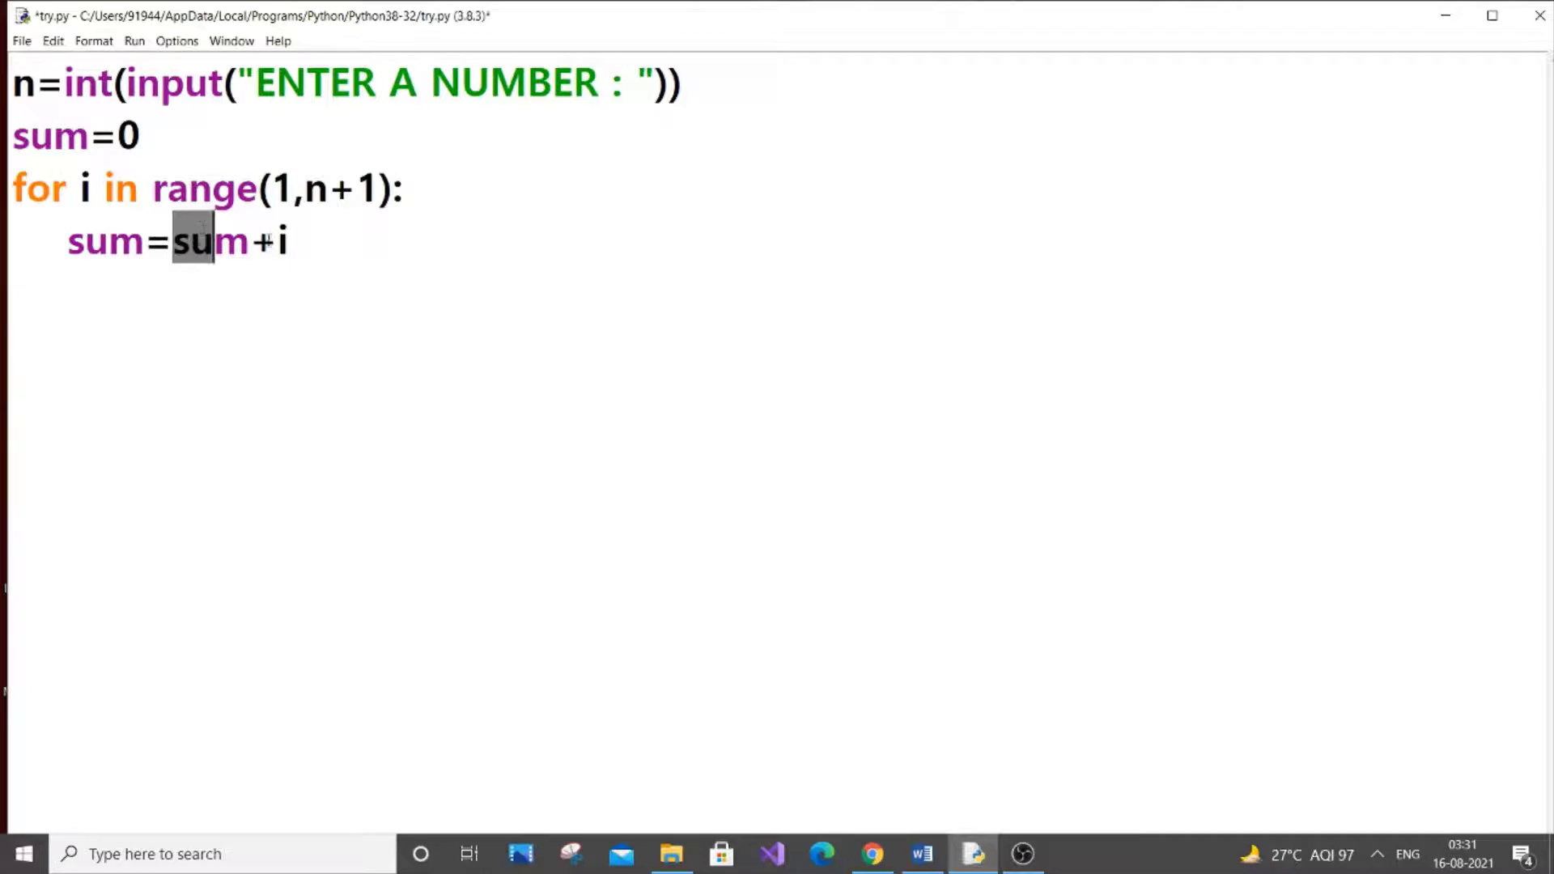
{"action": "left_click", "coordinate": [288, 240]}
{"action": "double_click", "coordinate": [174, 240]}
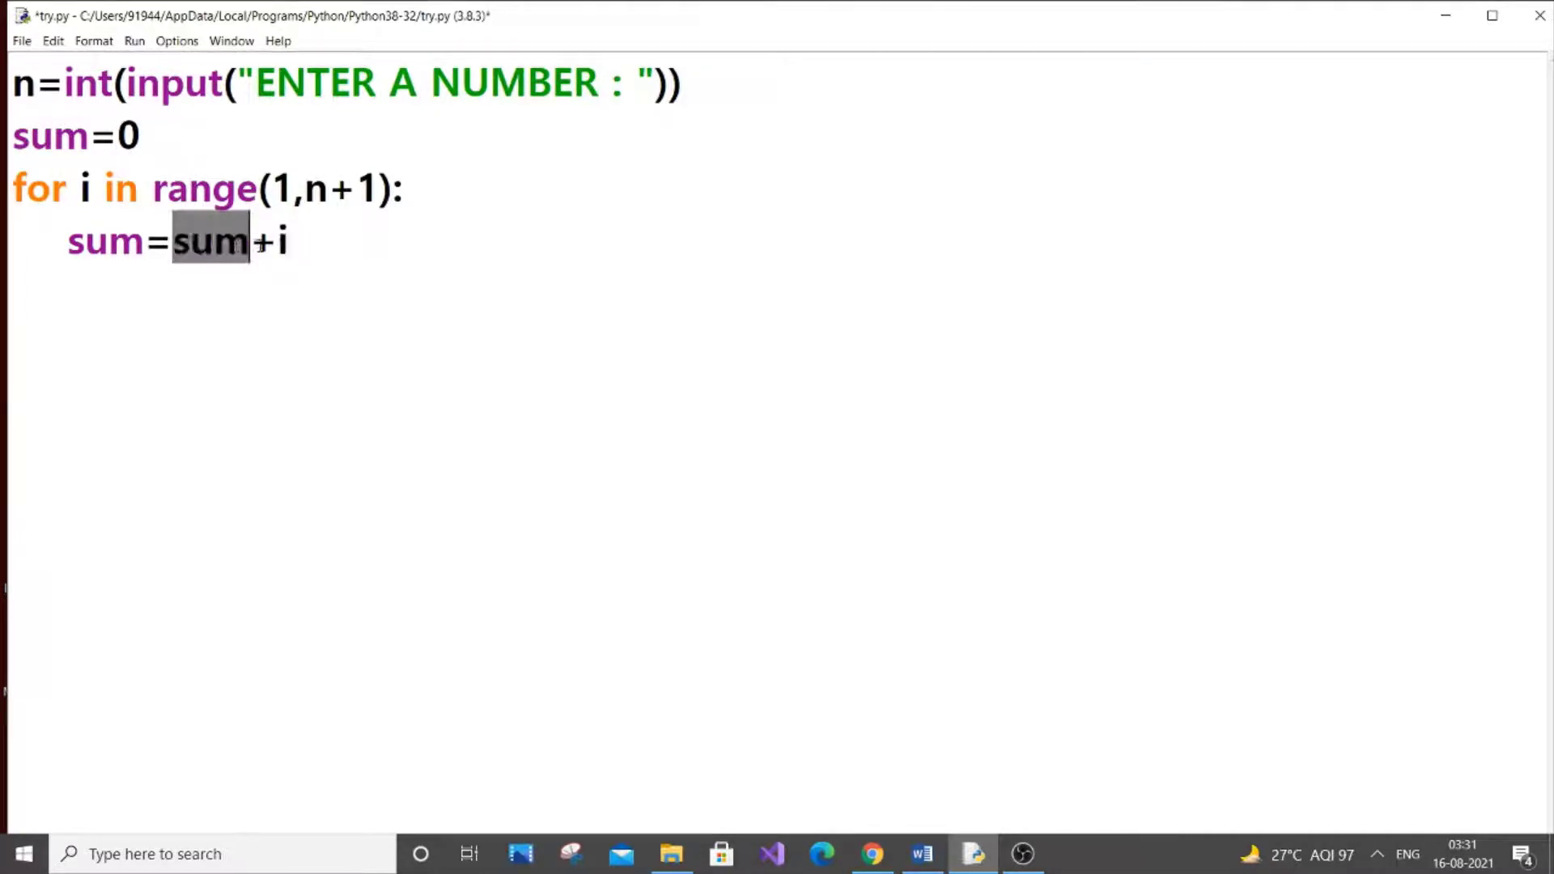
{"action": "left_click", "coordinate": [287, 240]}
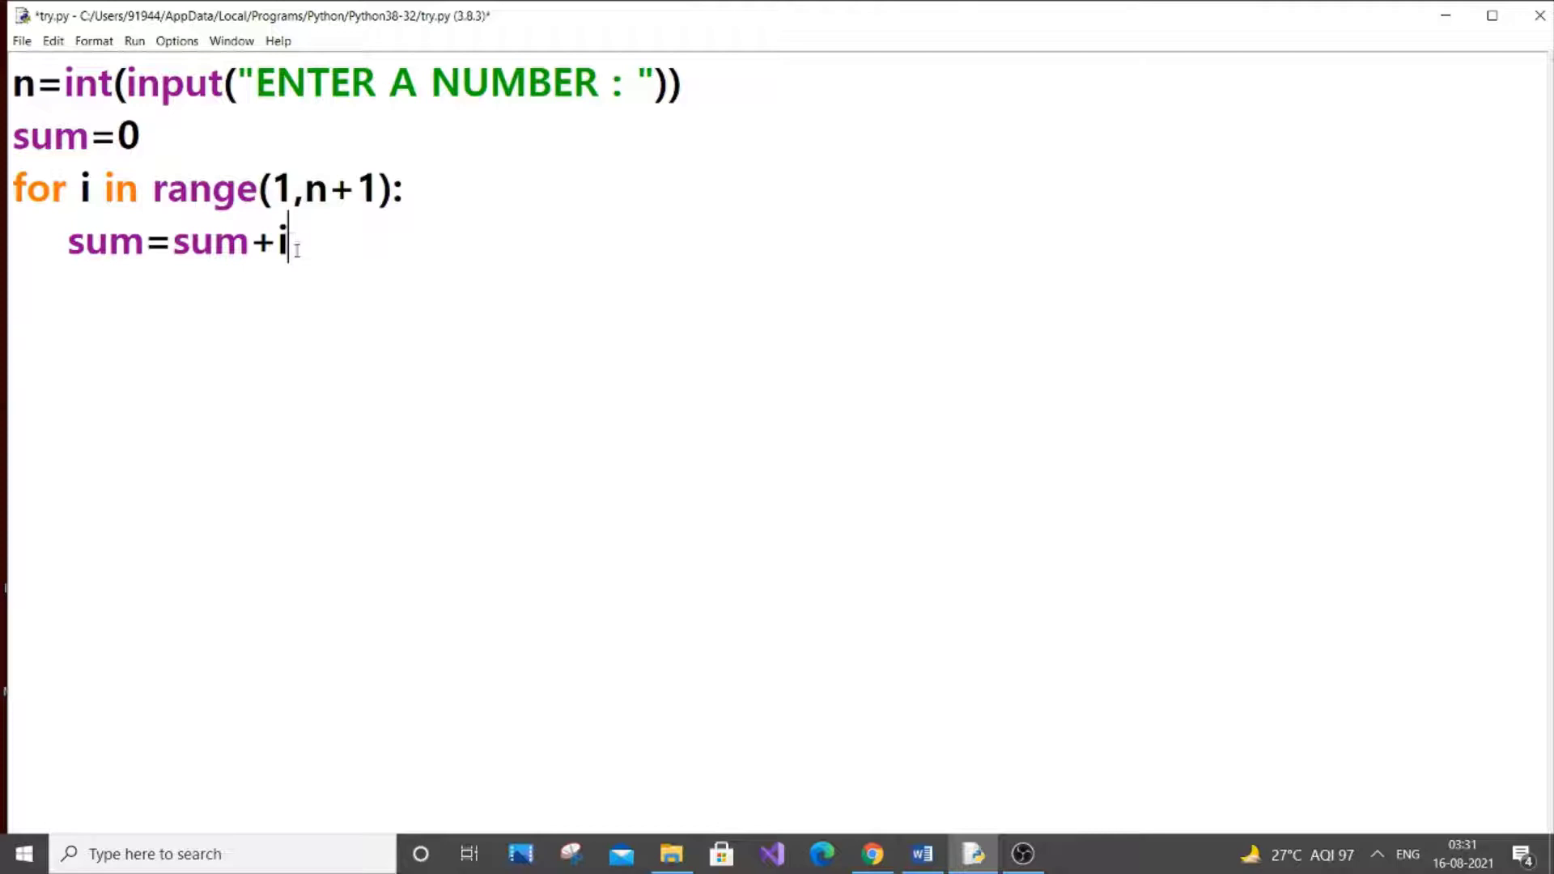
{"action": "key", "text": "Return"}
{"action": "key", "text": "BackSpace"}
{"action": "type", "text": "print("}
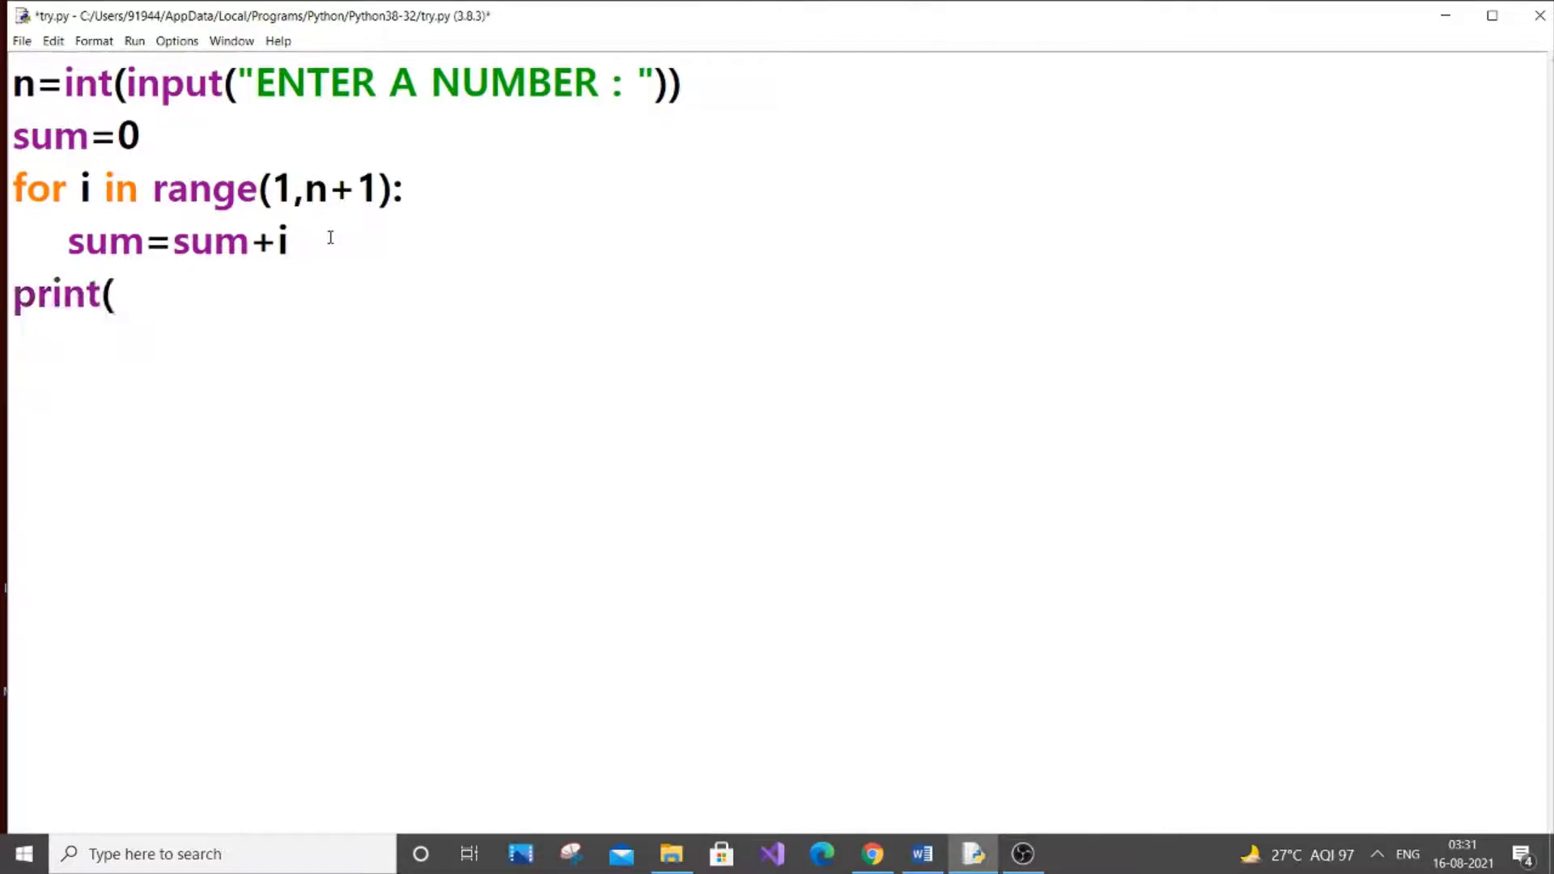
{"action": "type", "text": "sum)"}
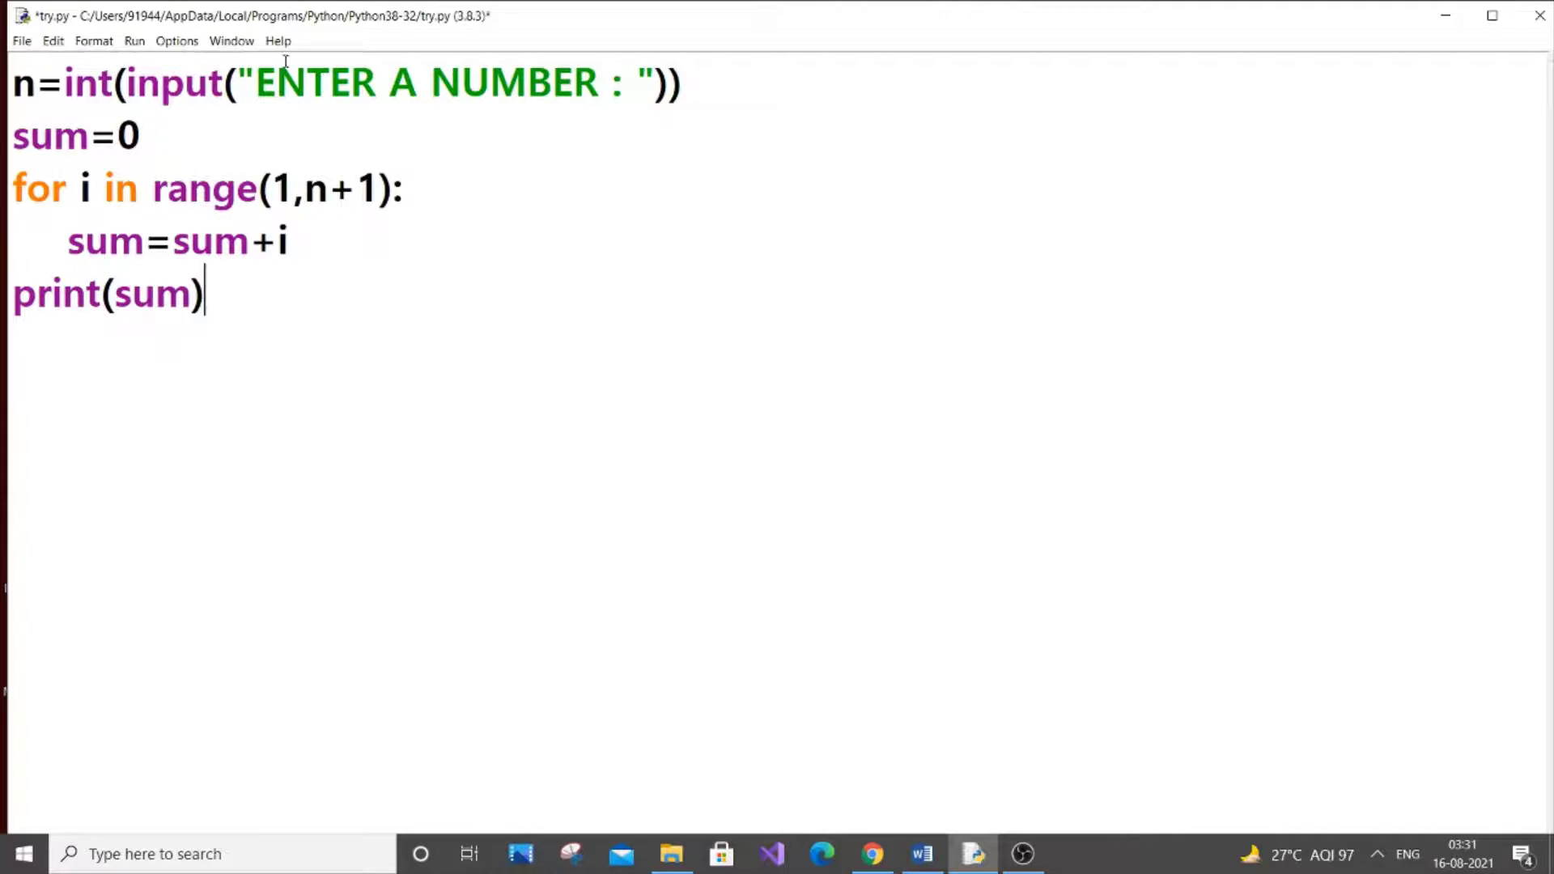
Save try.py and run it with input 5, getting 15
{"action": "left_click", "coordinate": [134, 41]}
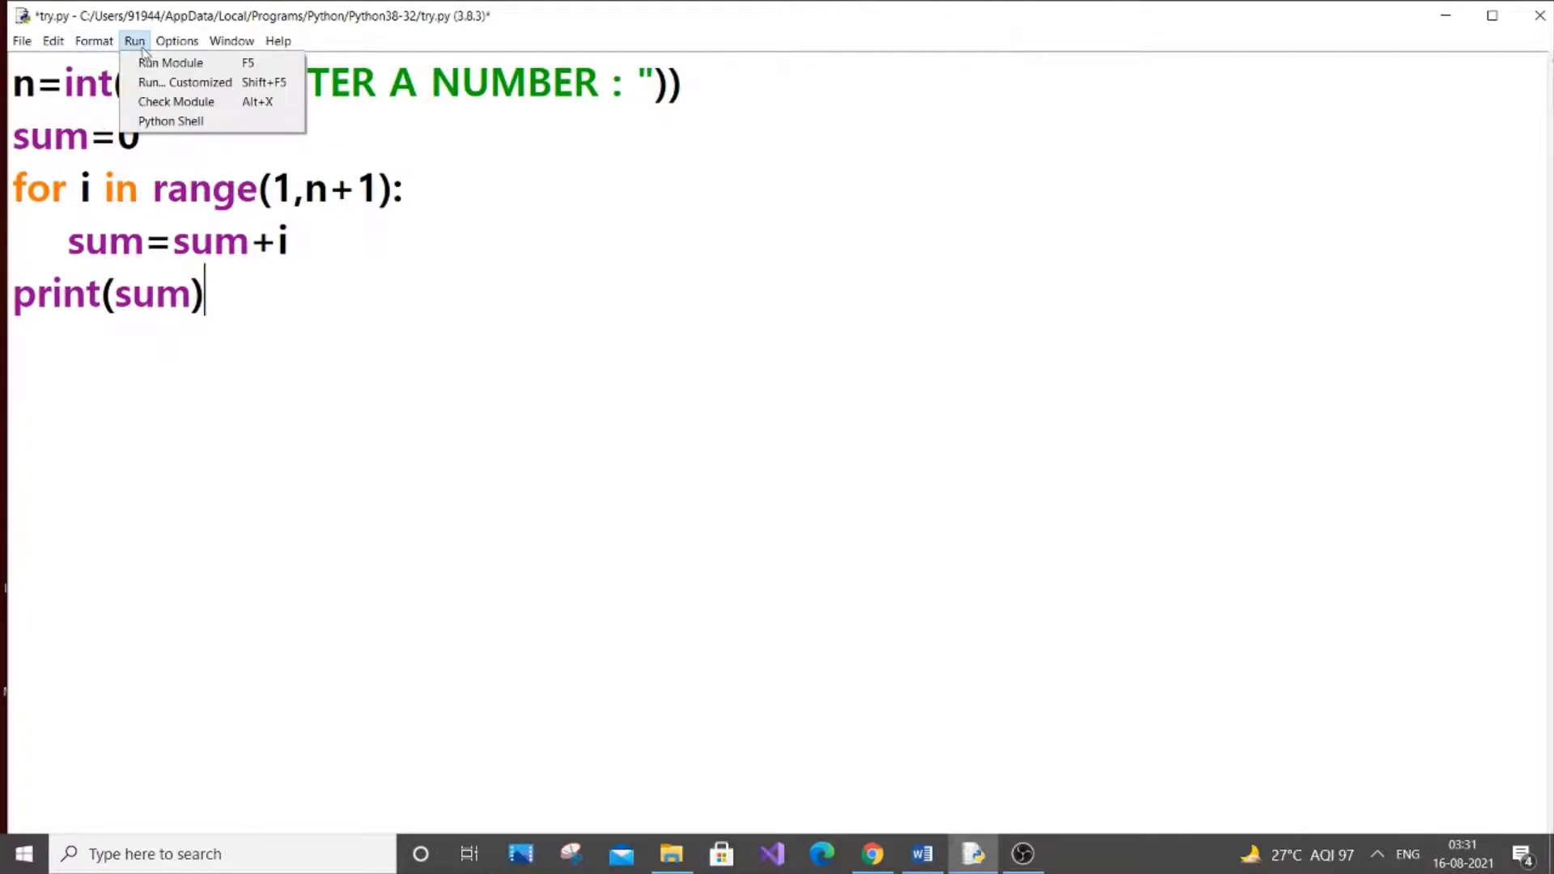
{"action": "left_click", "coordinate": [171, 62]}
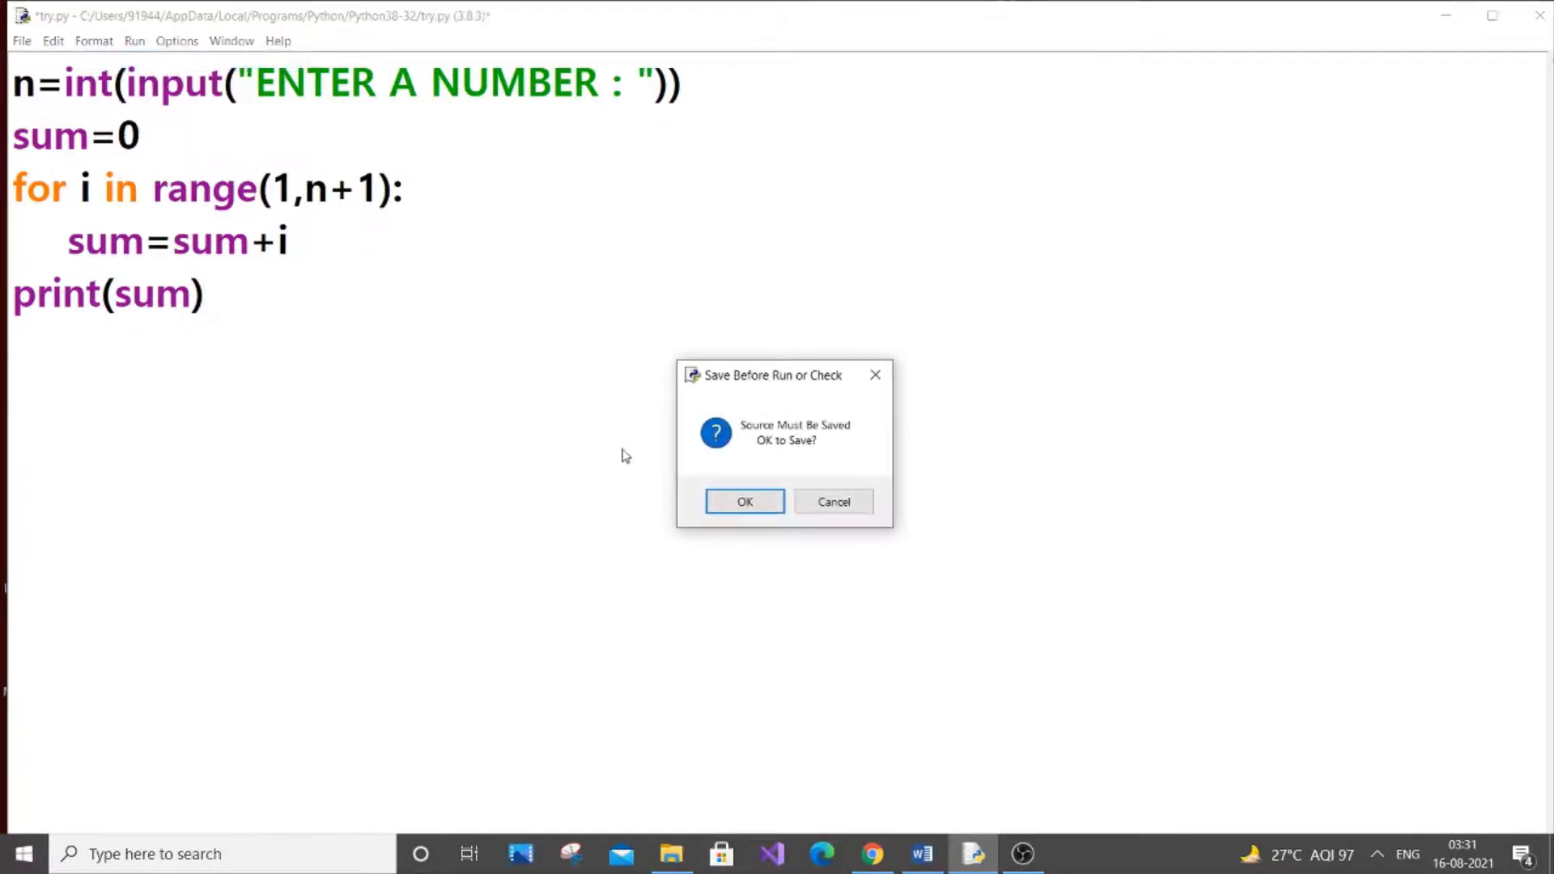
{"action": "left_click", "coordinate": [744, 502]}
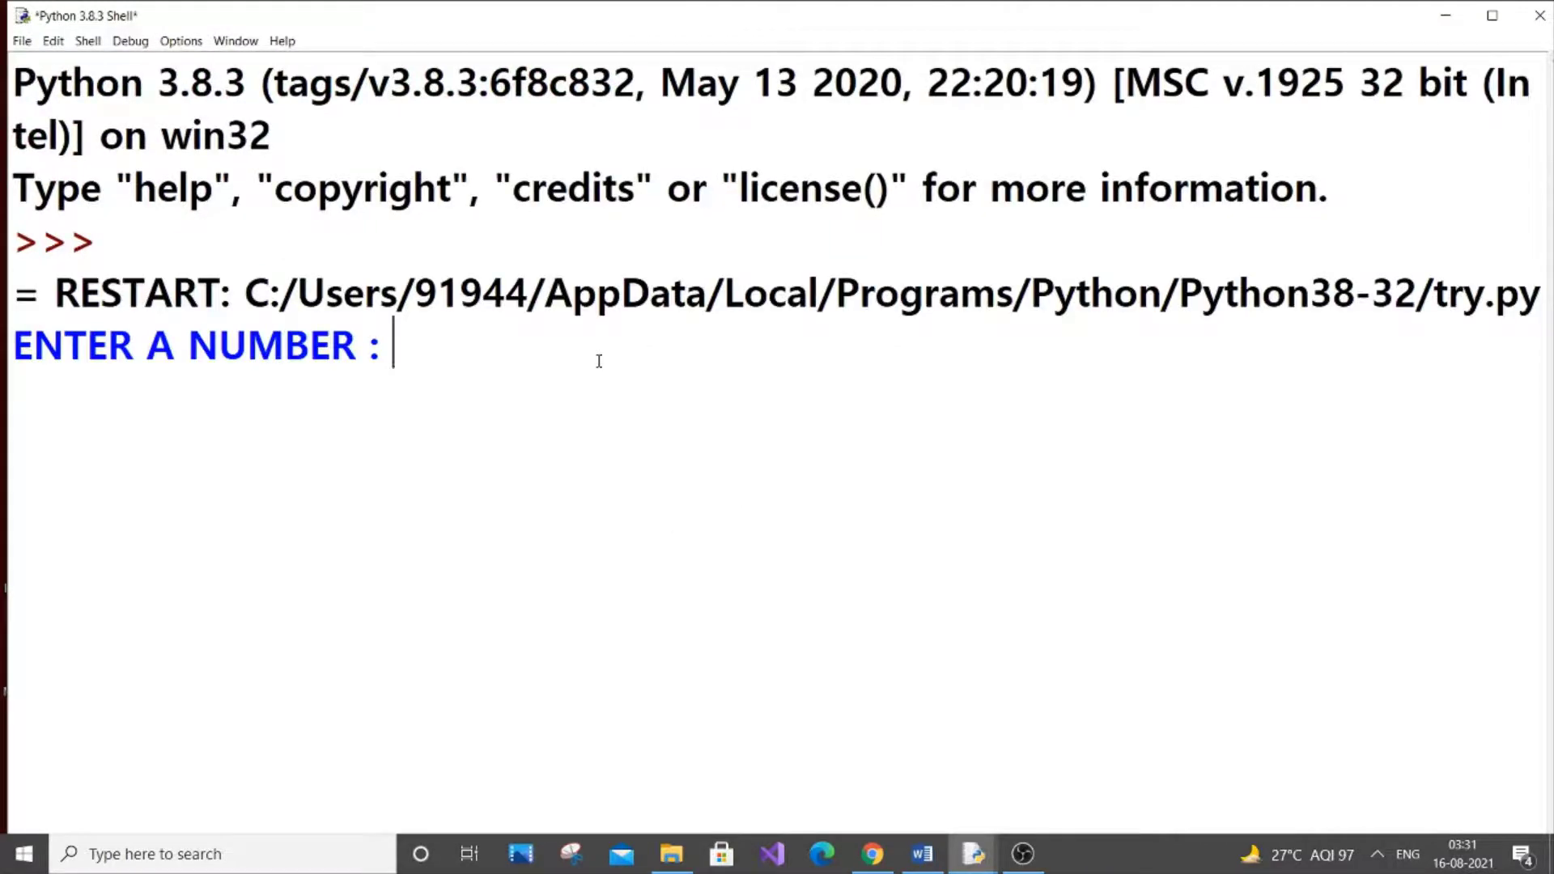
{"action": "type", "text": "5"}
{"action": "key", "text": "Return"}
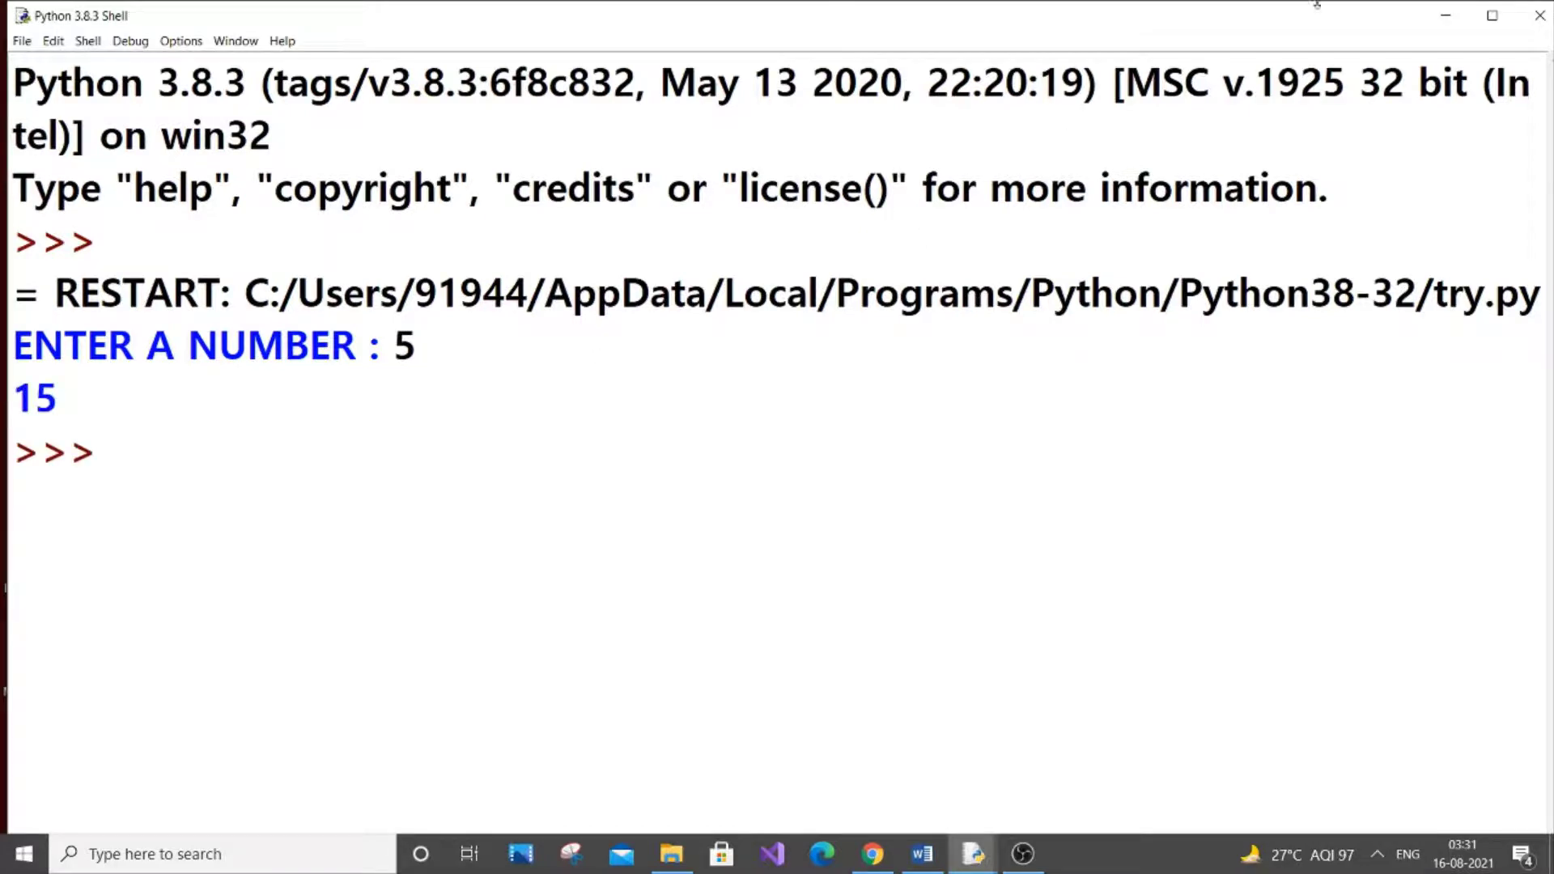
Run the script again with input 7, getting 28
{"action": "left_click", "coordinate": [1539, 15]}
{"action": "left_click", "coordinate": [134, 40]}
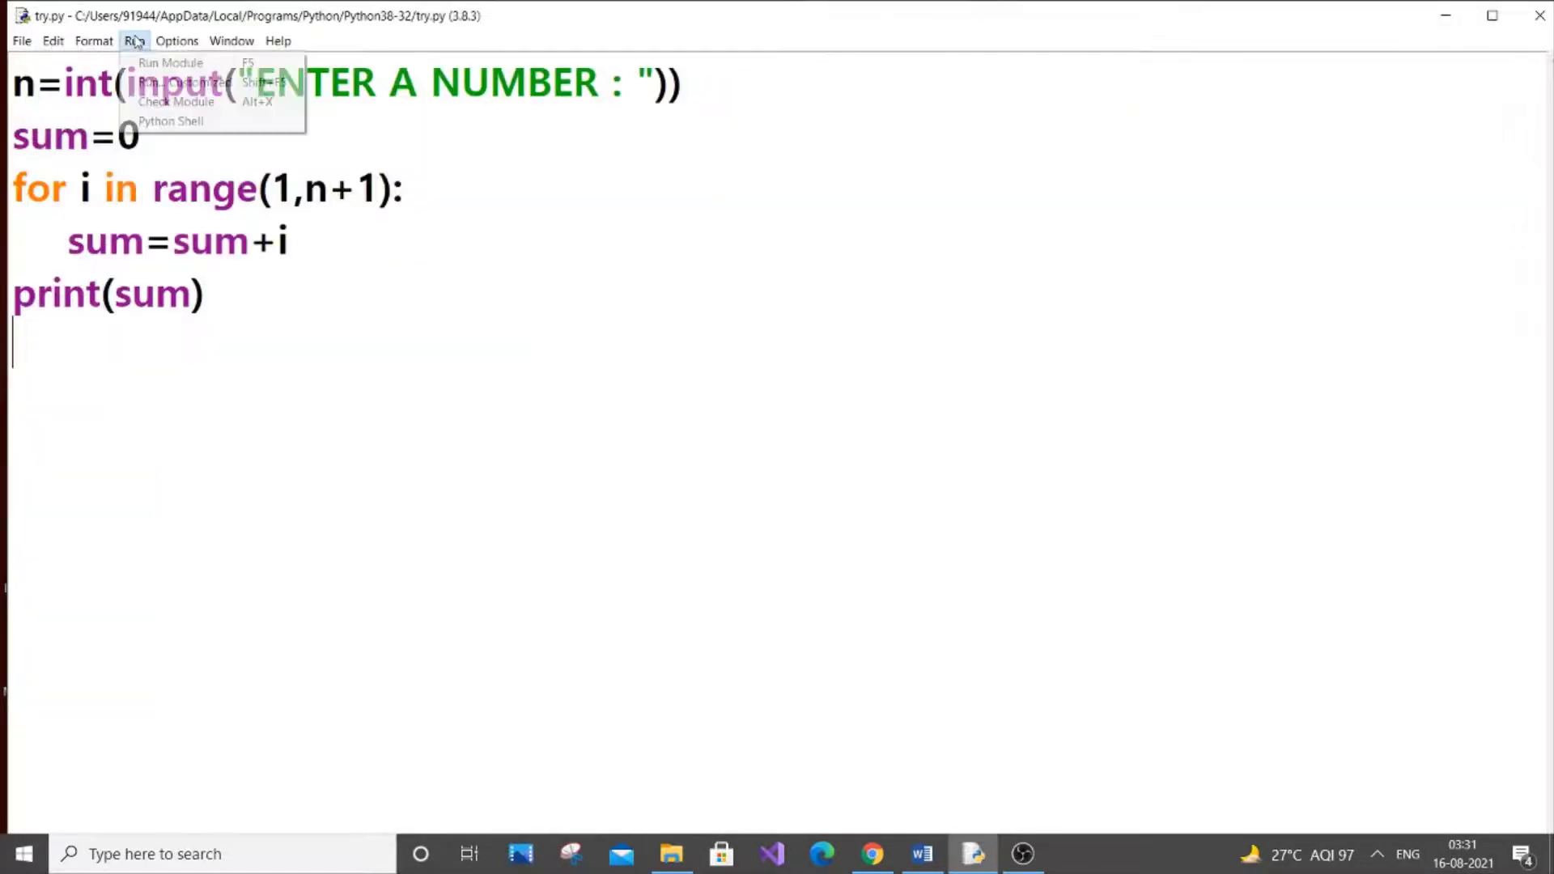
{"action": "left_click", "coordinate": [173, 60]}
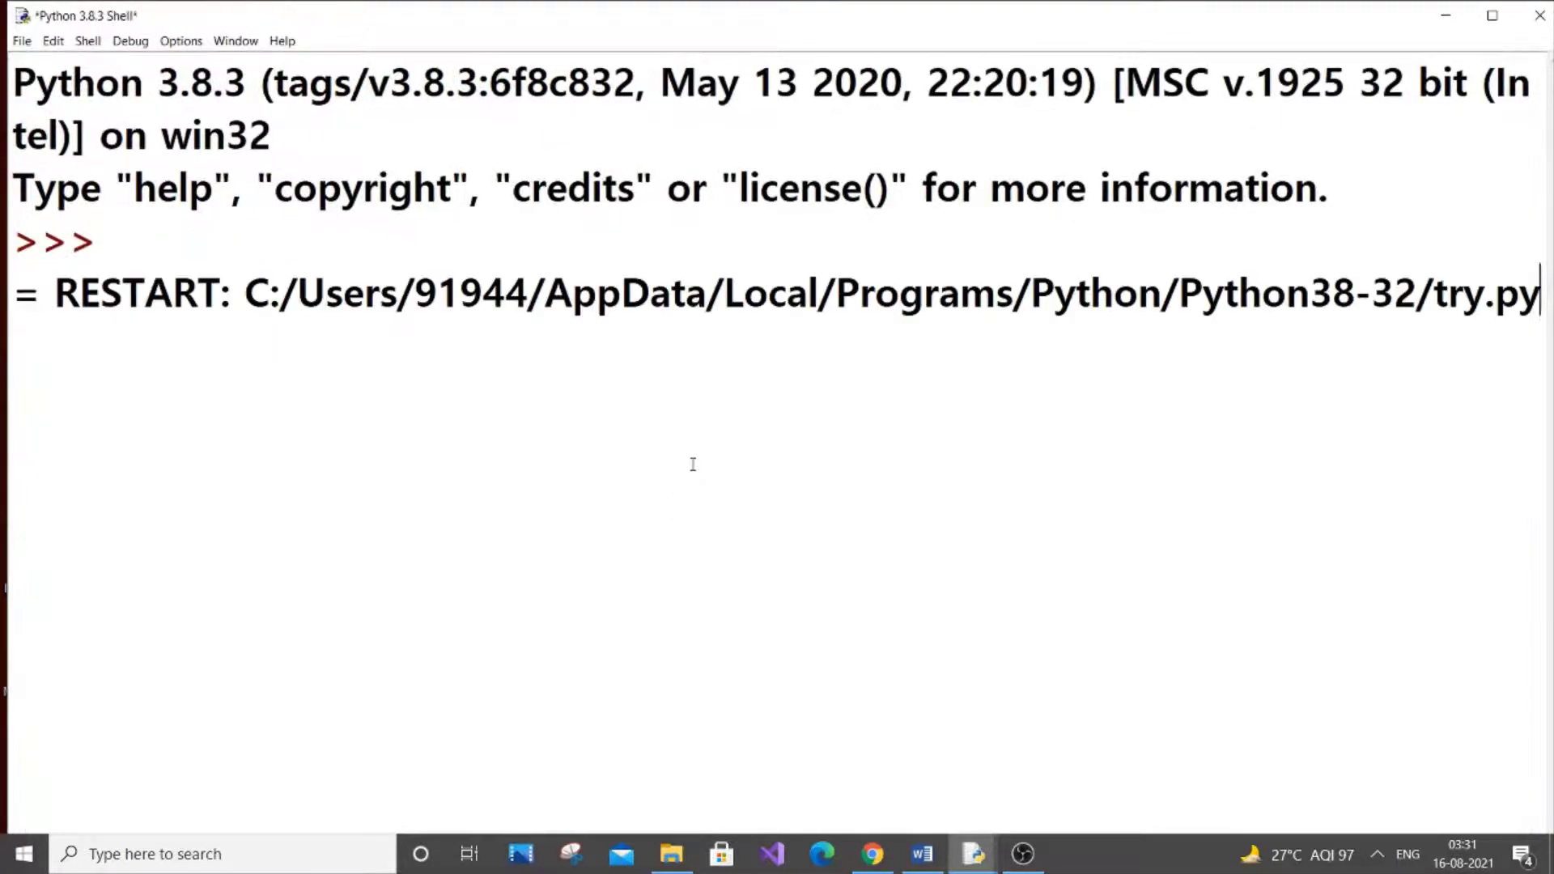
{"action": "type", "text": "7"}
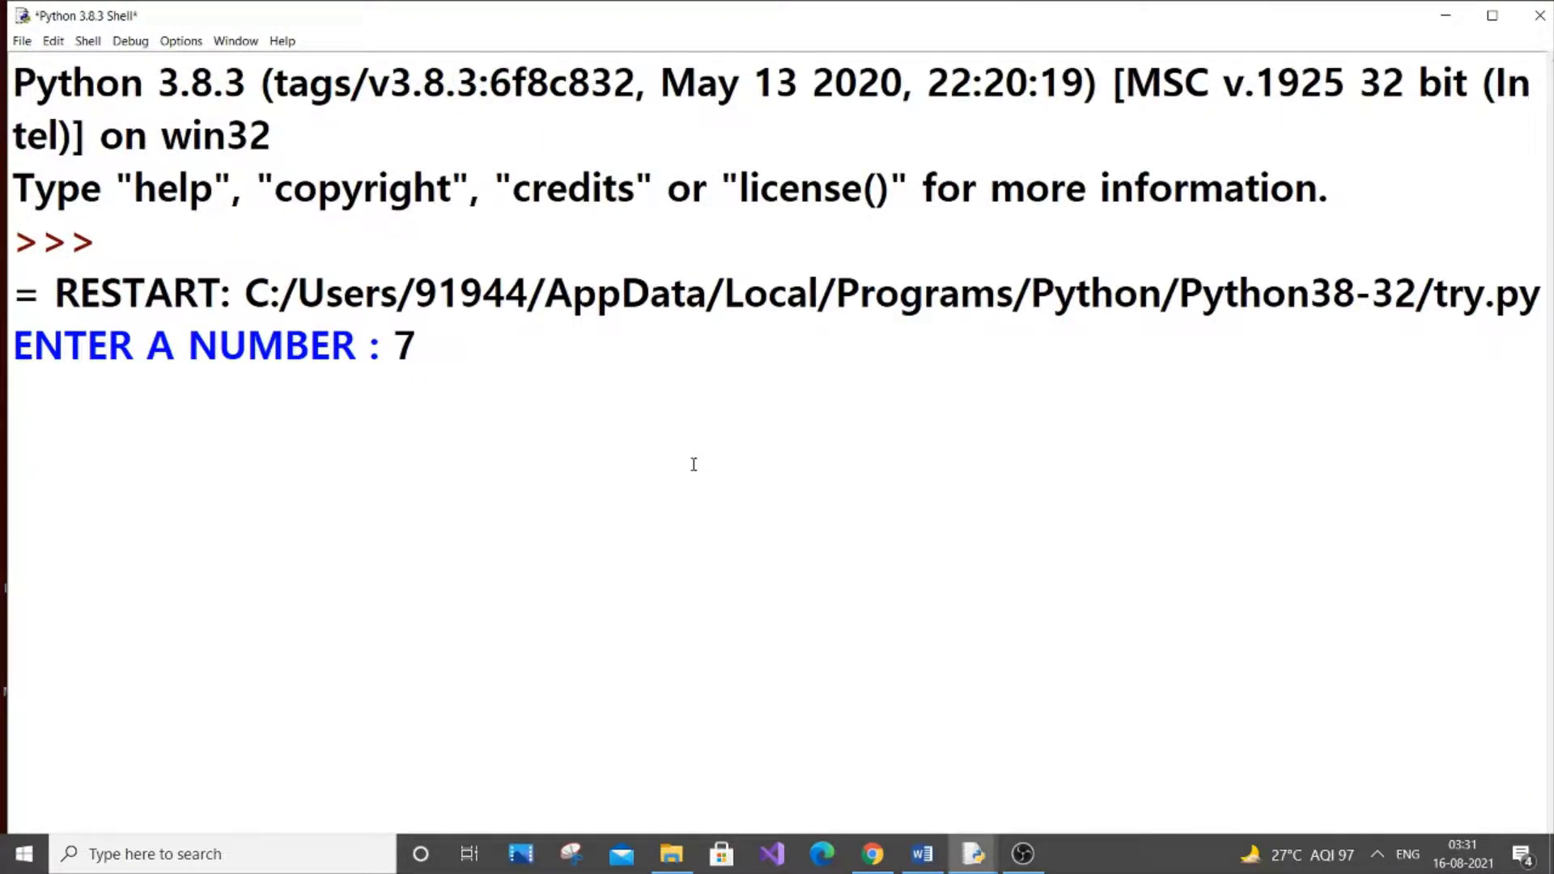
{"action": "key", "text": "Return"}
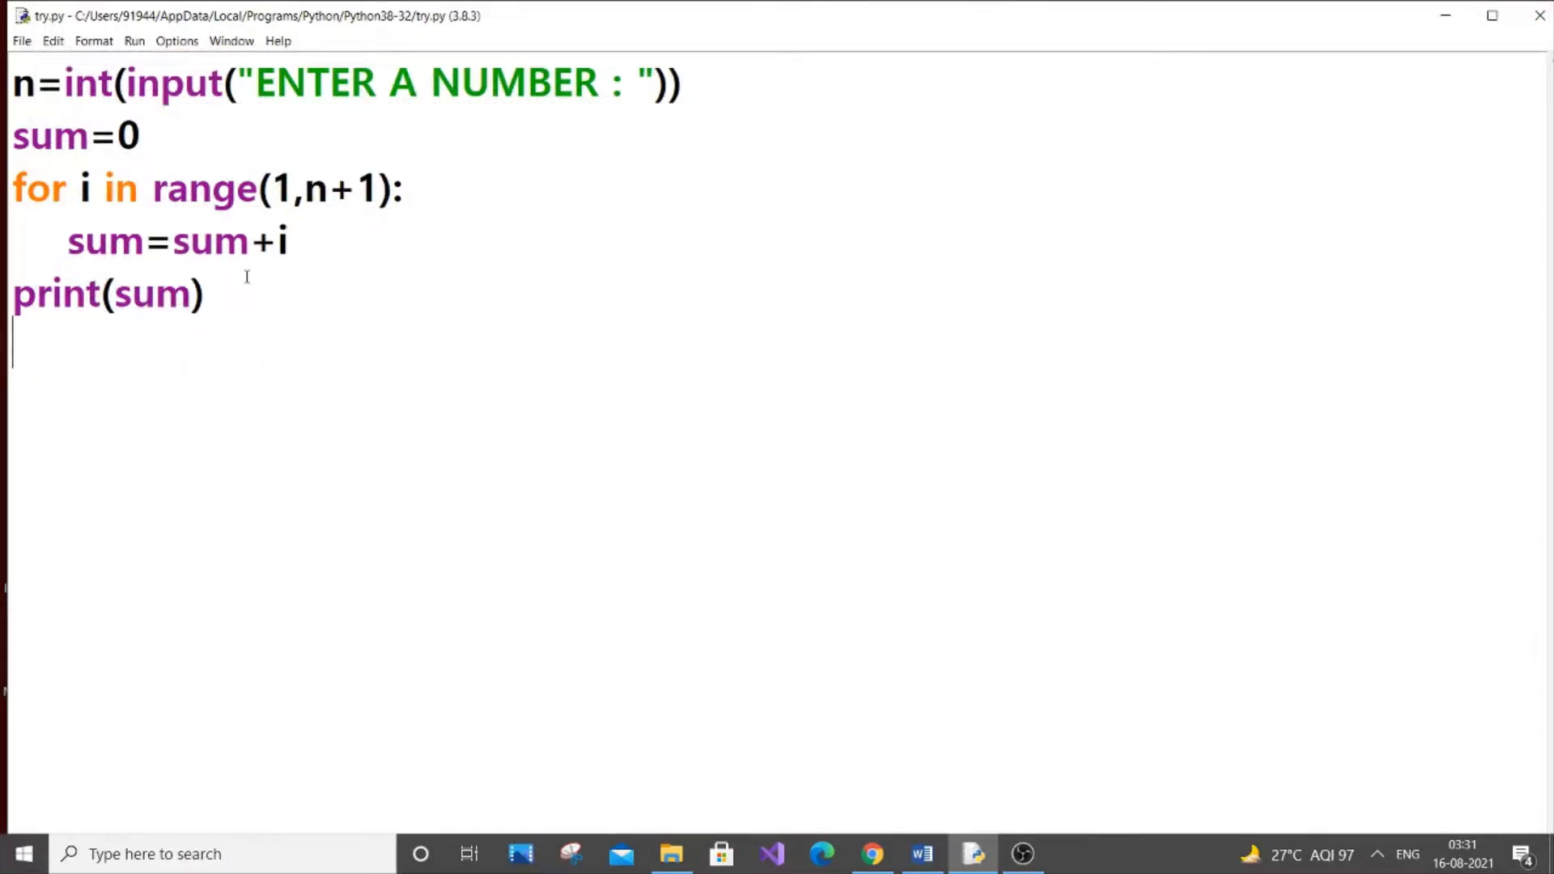
Add a print("ALTER: ") line after print(sum)
{"action": "key", "text": "Return"}
{"action": "type", "text": "print("}
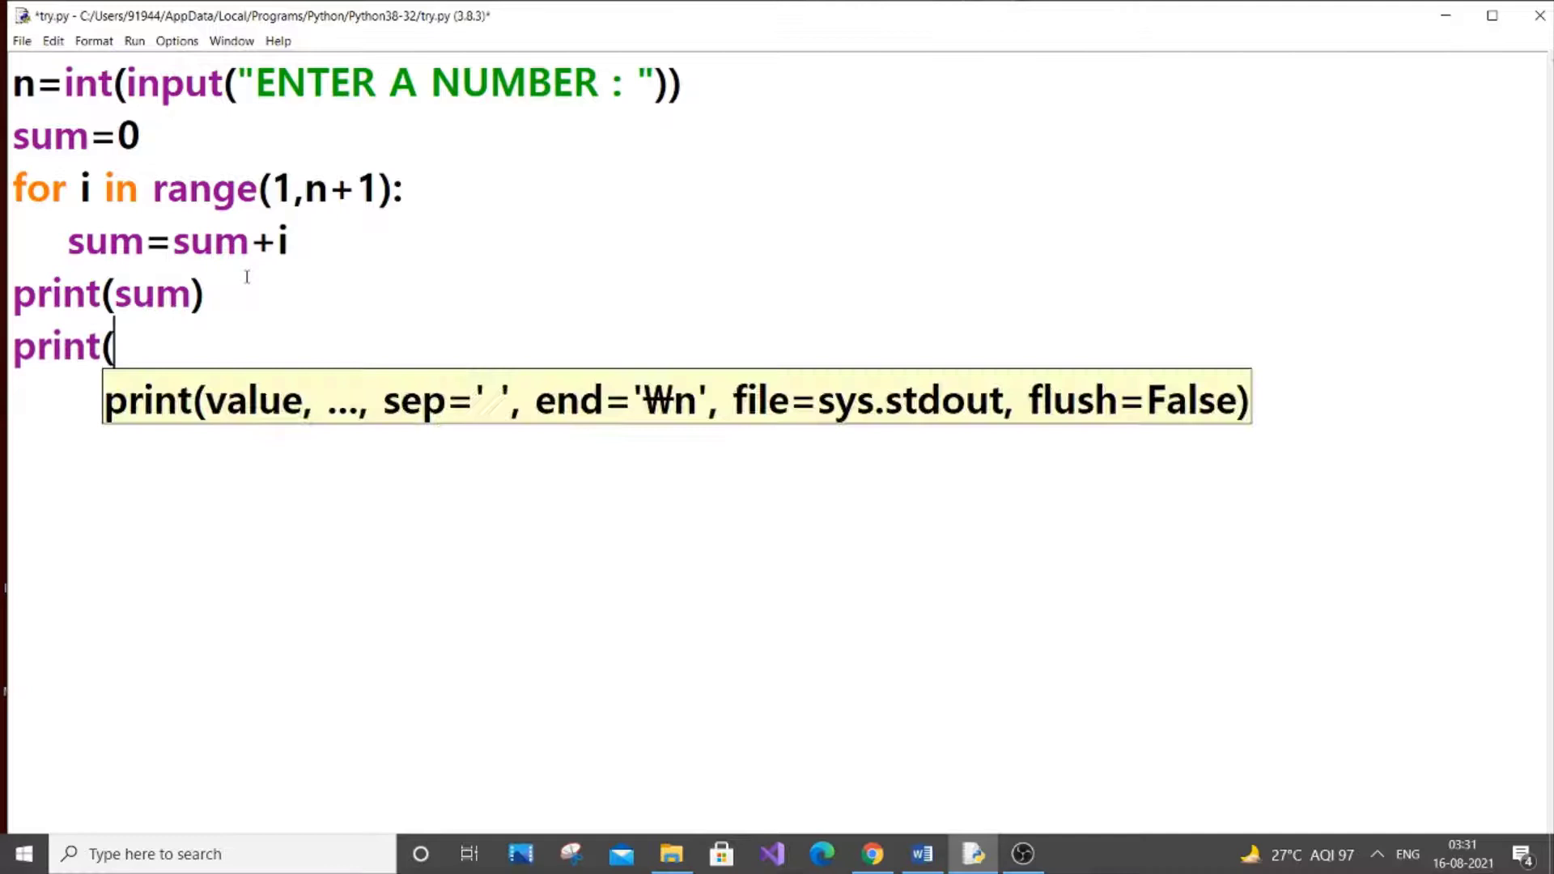
{"action": "type", "text": "\"ALT"}
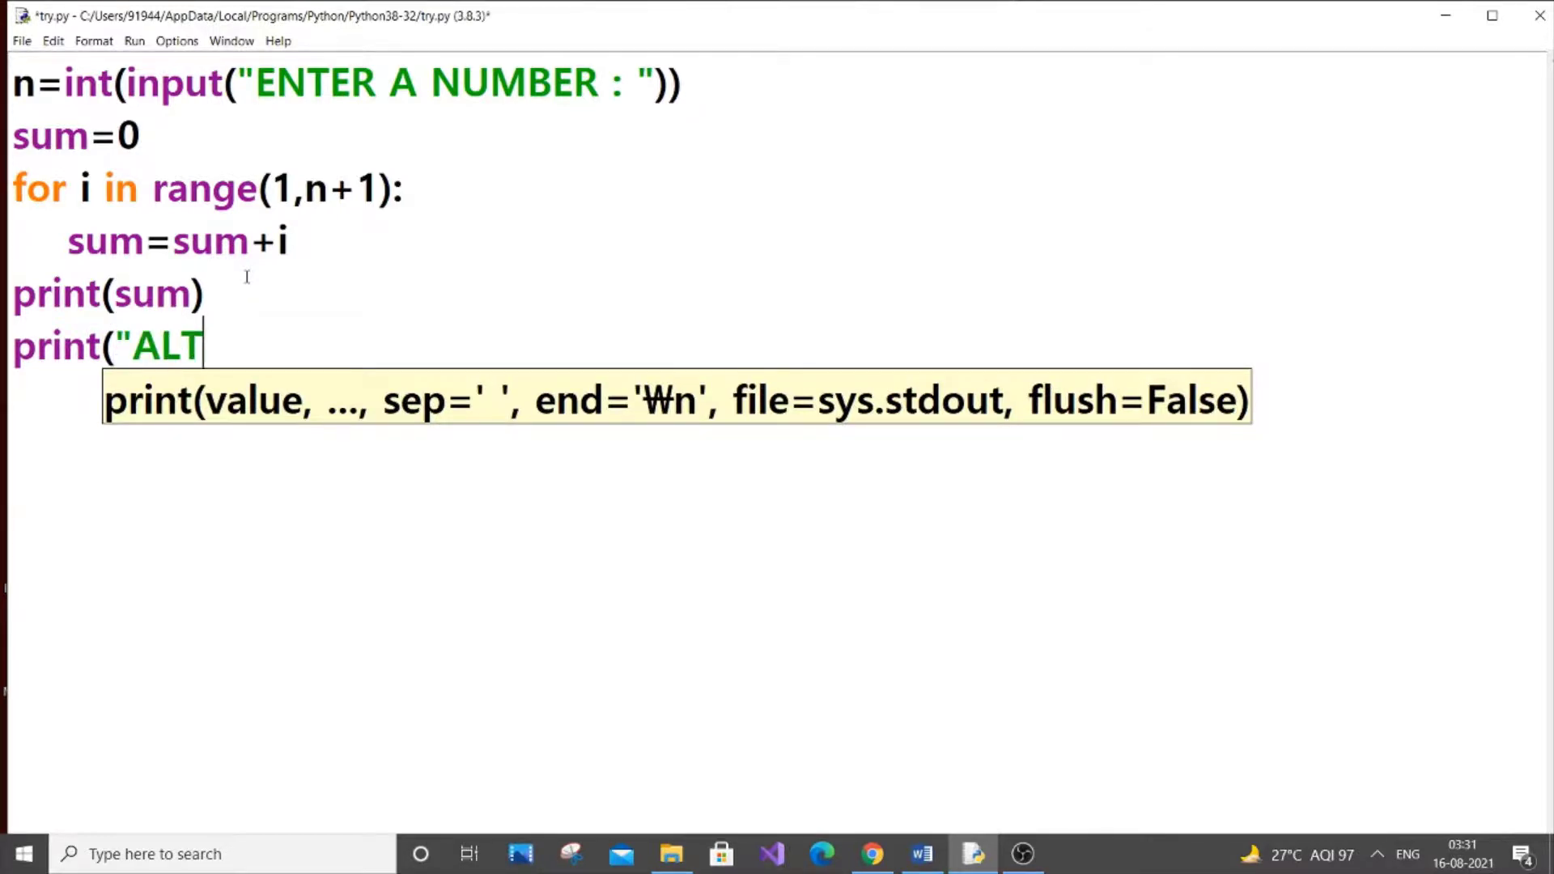
{"action": "type", "text": "ER: \""}
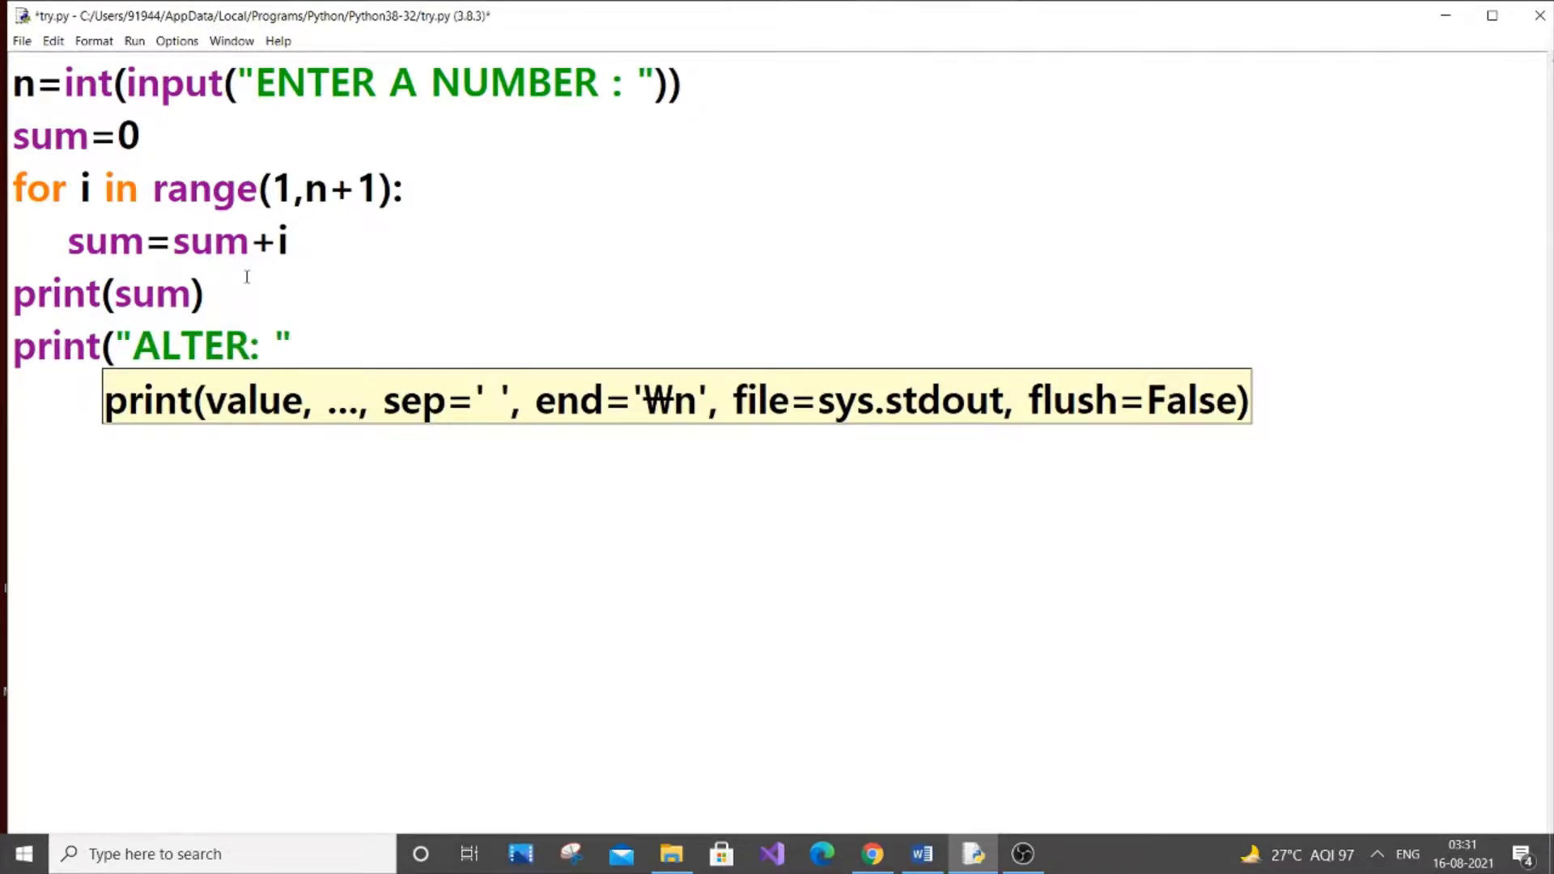
{"action": "type", "text": ")"}
{"action": "key", "text": "Return"}
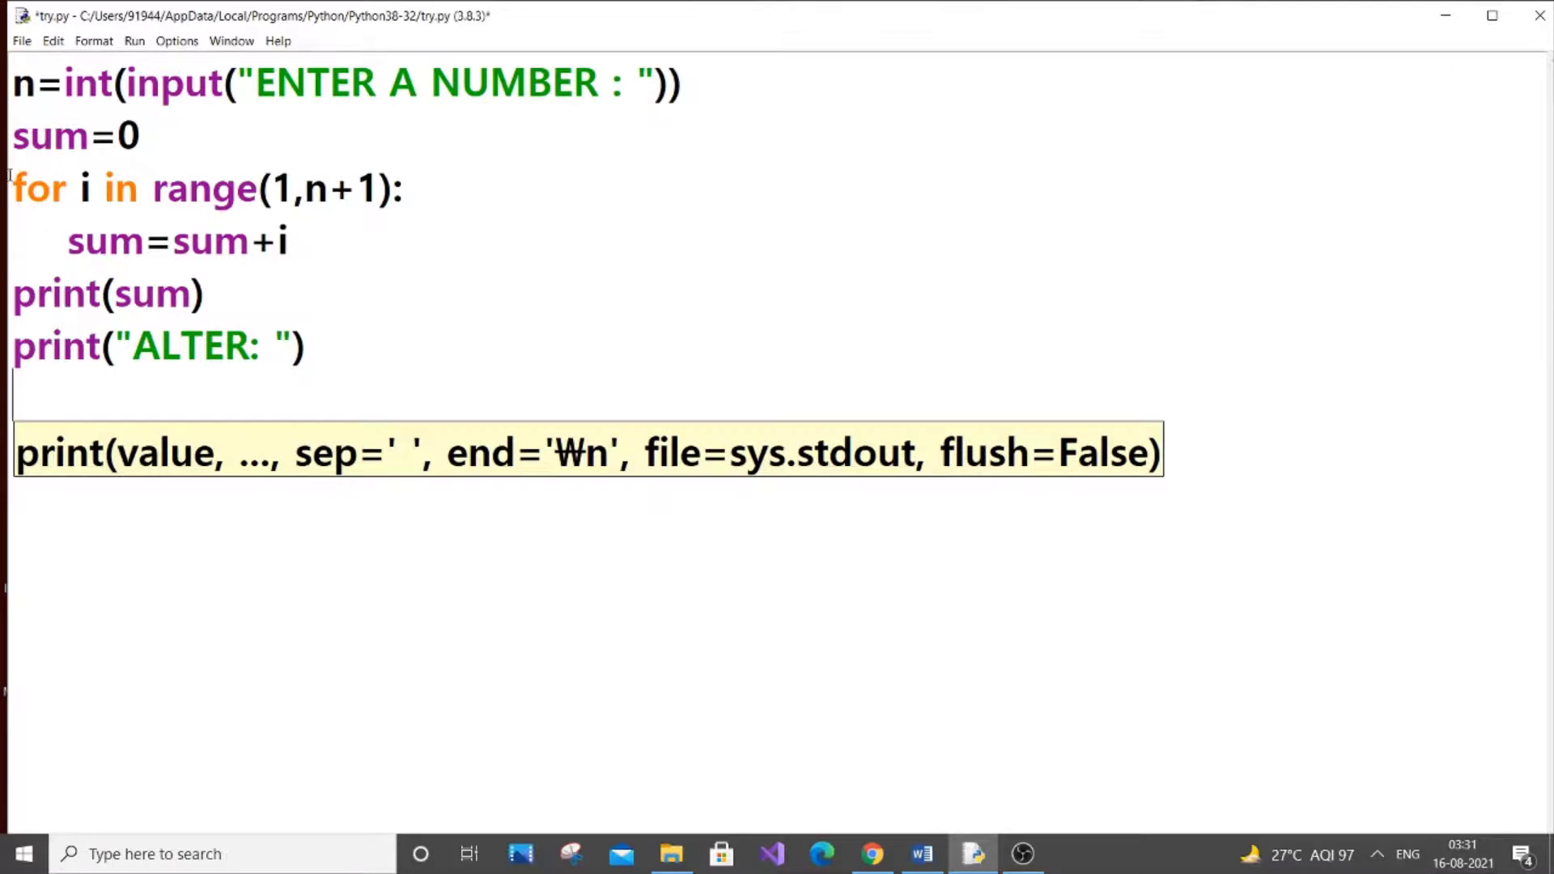
{"action": "left_click_drag", "start_coordinate": [10, 187], "coordinate": [288, 241]}
Append the comment #O(n) to the sum=sum+i line
{"action": "left_click", "coordinate": [407, 225]}
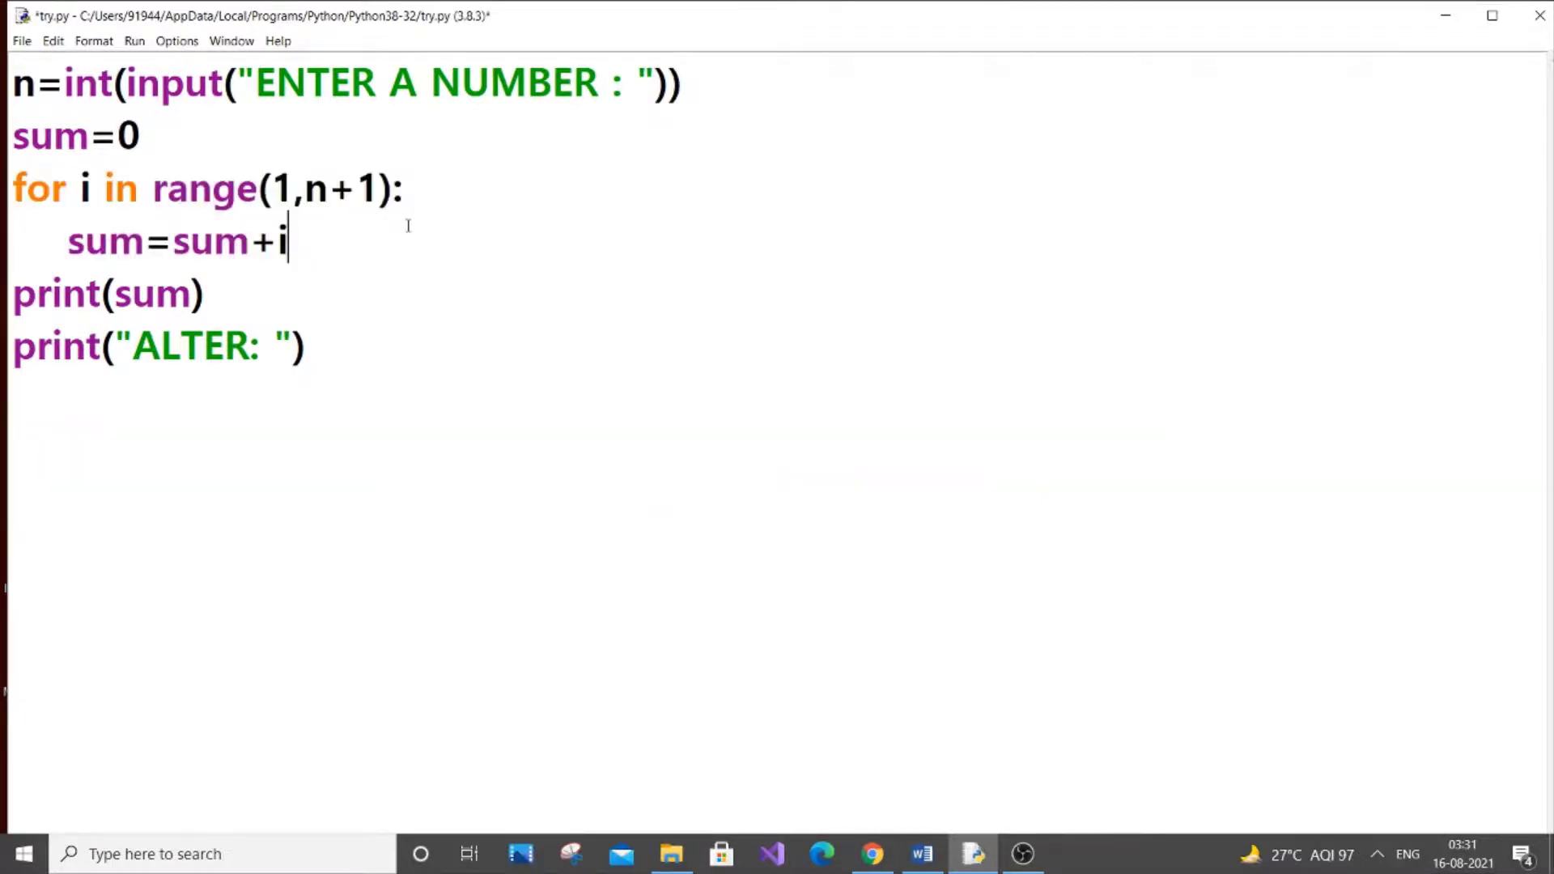
{"action": "type", "text": "  #"}
{"action": "type", "text": "O(n"}
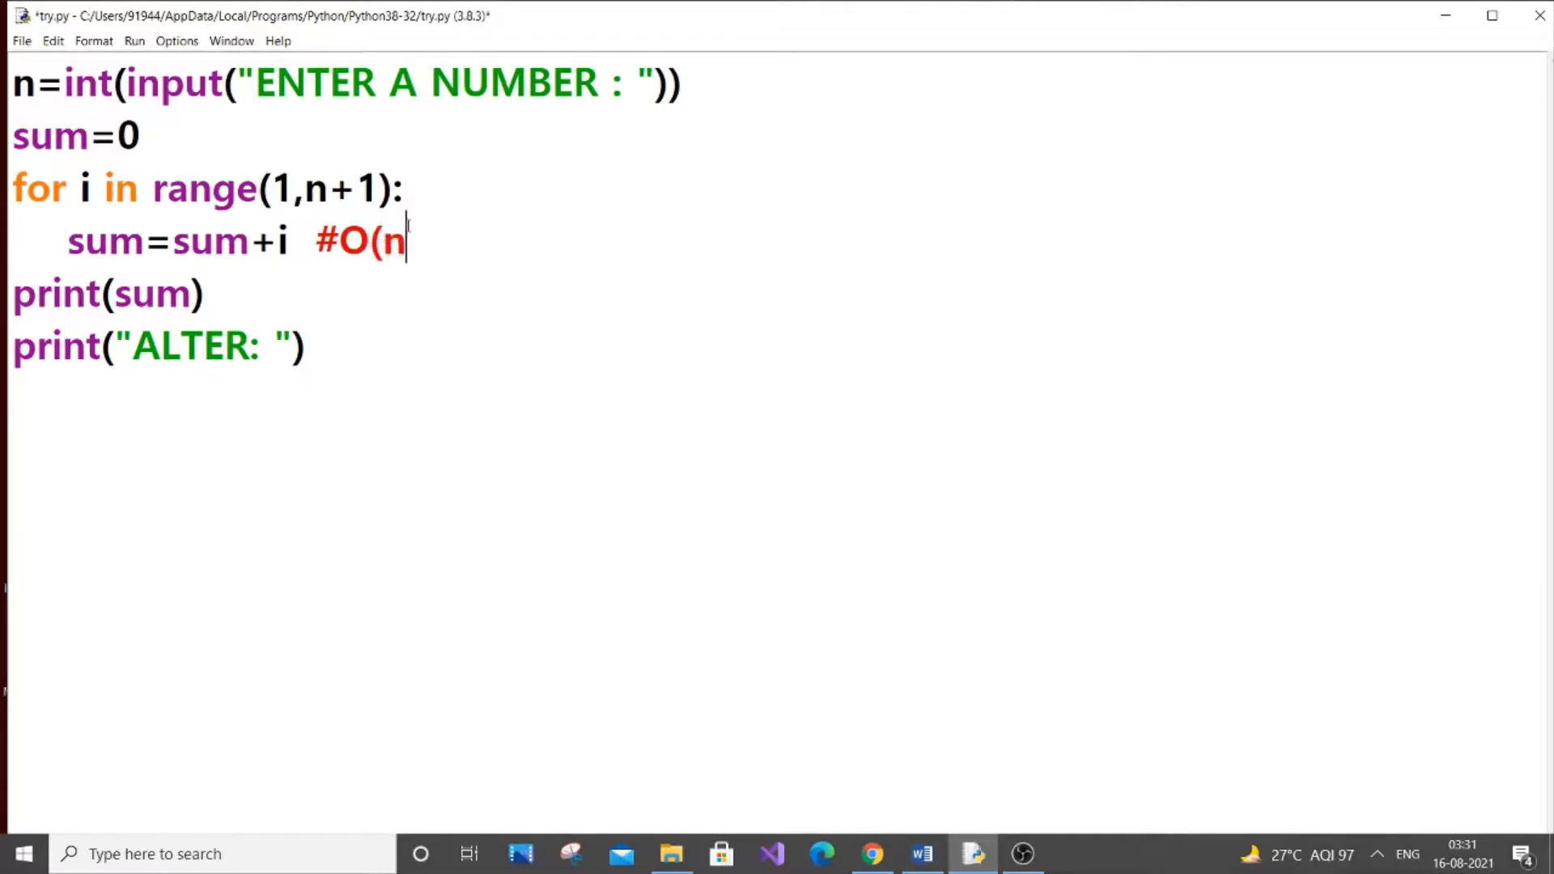
{"action": "type", "text": ")"}
{"action": "double_click", "coordinate": [43, 73]}
{"action": "left_click", "coordinate": [454, 233]}
{"action": "left_click", "coordinate": [424, 354]}
{"action": "type", "text": "f"}
{"action": "type", "text": "sum"}
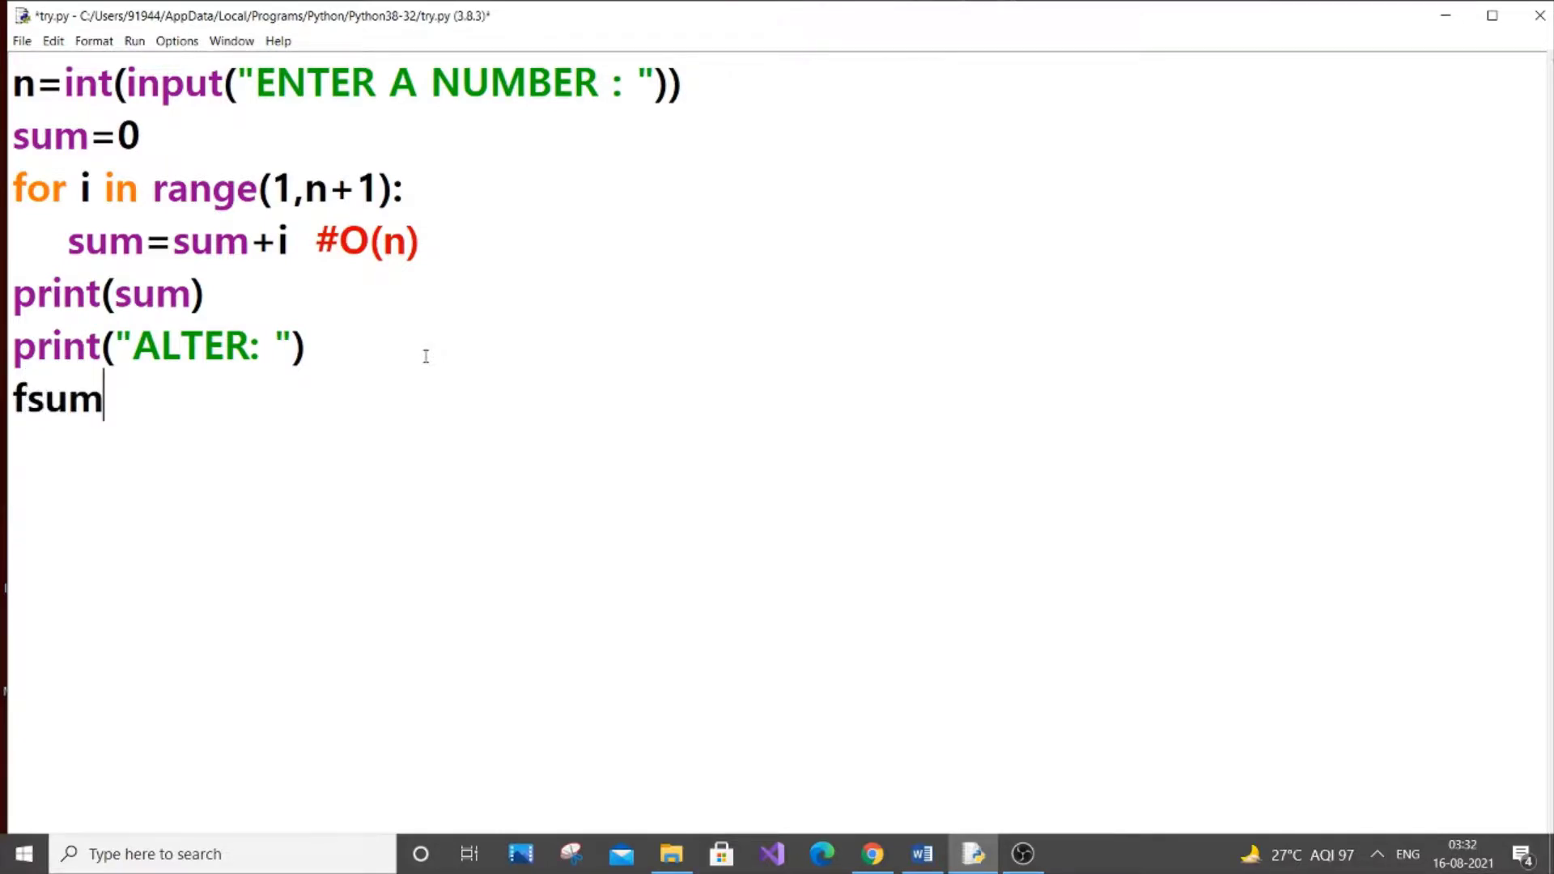
{"action": "type", "text": "=n"}
{"action": "type", "text": "*(n"}
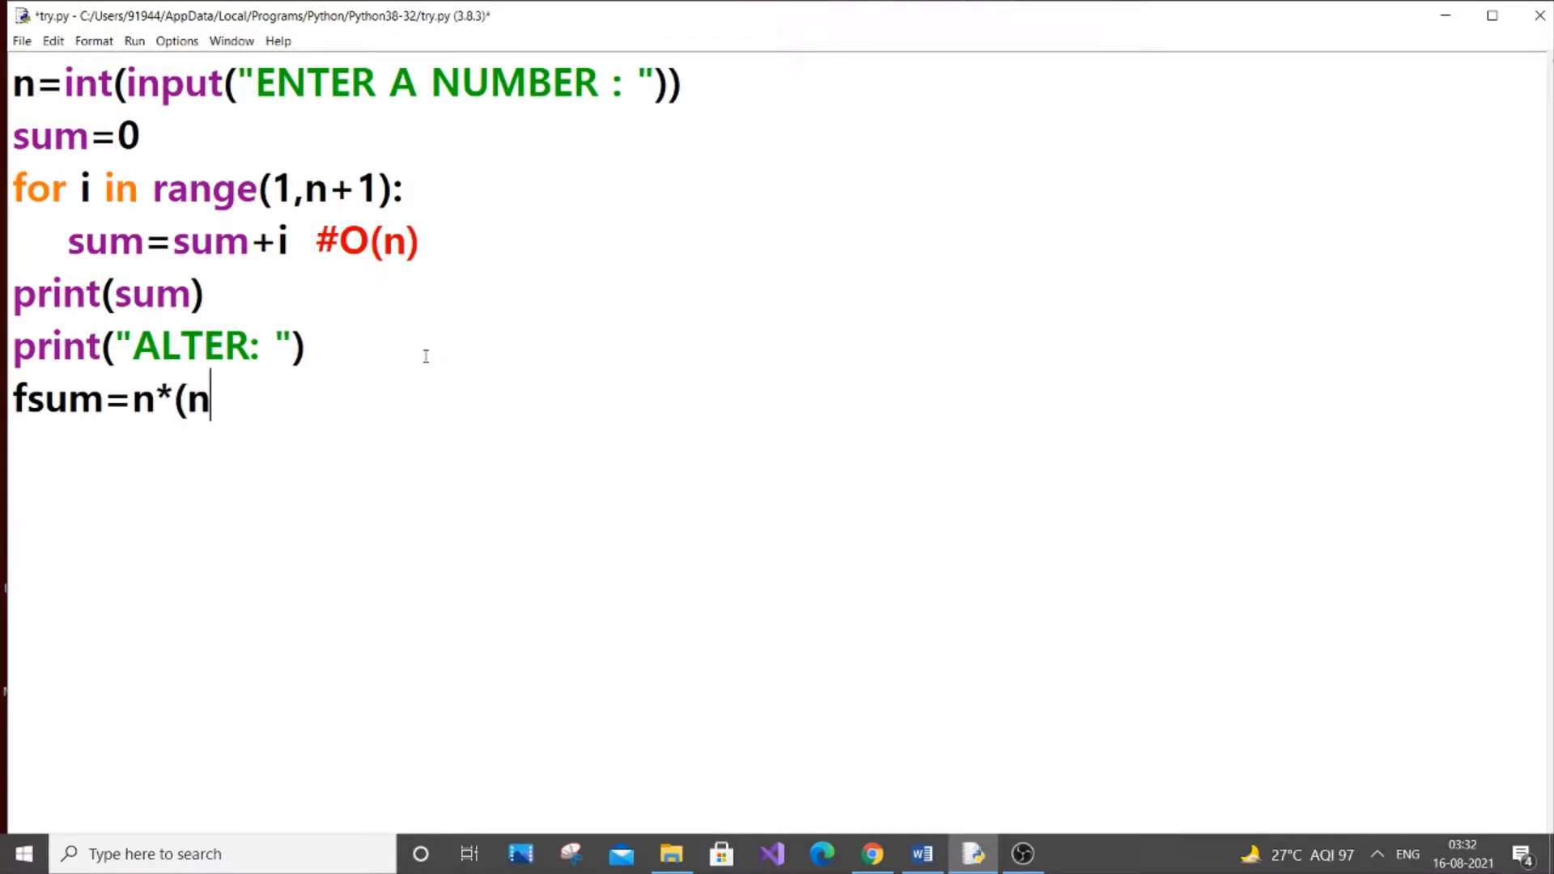
{"action": "type", "text": "+"}
{"action": "type", "text": "1"}
{"action": "type", "text": "))"}
Write fsum=(n*(n+1))//2 under print("ALTER: ") and begin a new line
{"action": "key", "text": "Left"}
{"action": "key", "text": "Left"}
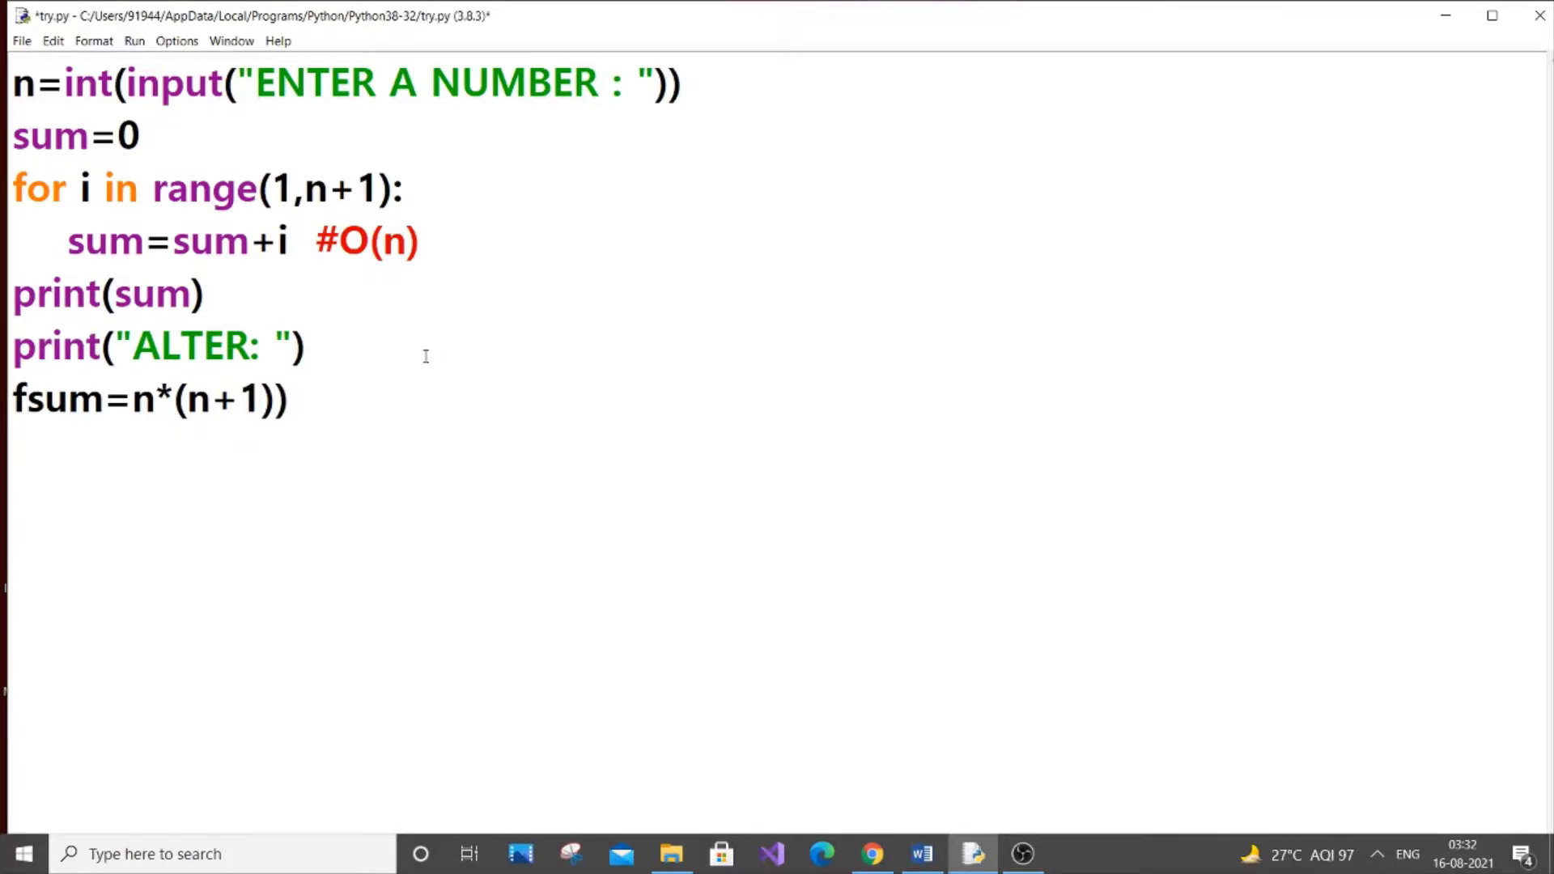
{"action": "key", "text": "Left"}
{"action": "key", "text": "Left"}
{"action": "key", "text": "Left"}
{"action": "type", "text": "("}
{"action": "key", "text": "Right"}
{"action": "key", "text": "Right"}
{"action": "key", "text": "Right"}
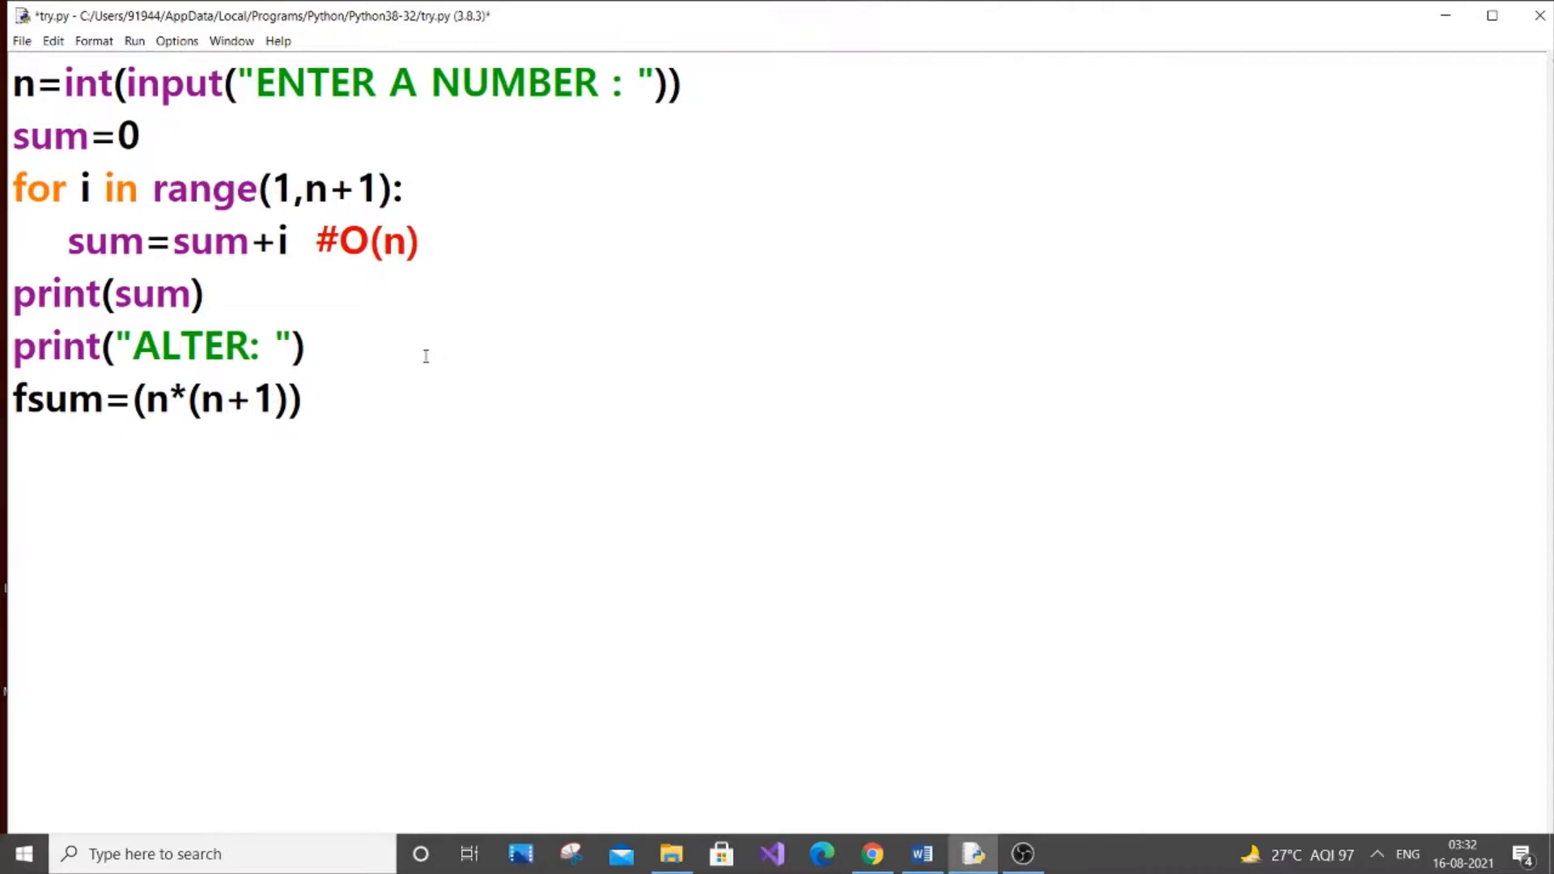
{"action": "key", "text": "End"}
{"action": "type", "text": "//2"}
{"action": "key", "text": "Return"}
{"action": "type", "text": "pr"}
Copy the print(sum) line and paste it below the formula line
{"action": "key", "text": "BackSpace"}
{"action": "key", "text": "BackSpace"}
{"action": "left_click_drag", "start_coordinate": [210, 295], "coordinate": [13, 298]}
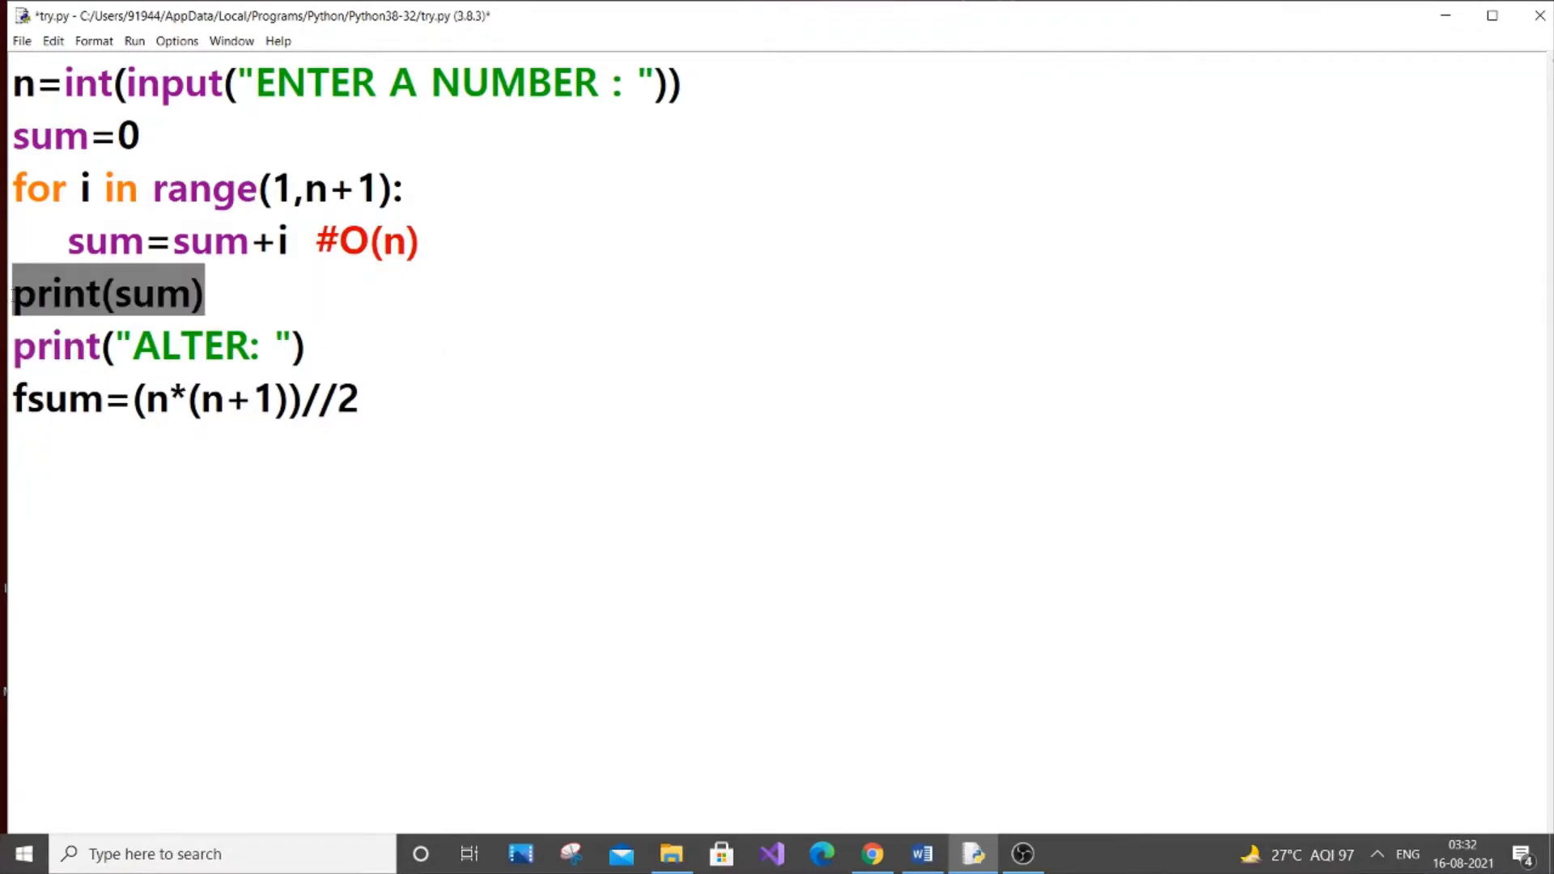
{"action": "key", "text": "ctrl+c"}
{"action": "left_click", "coordinate": [416, 410]}
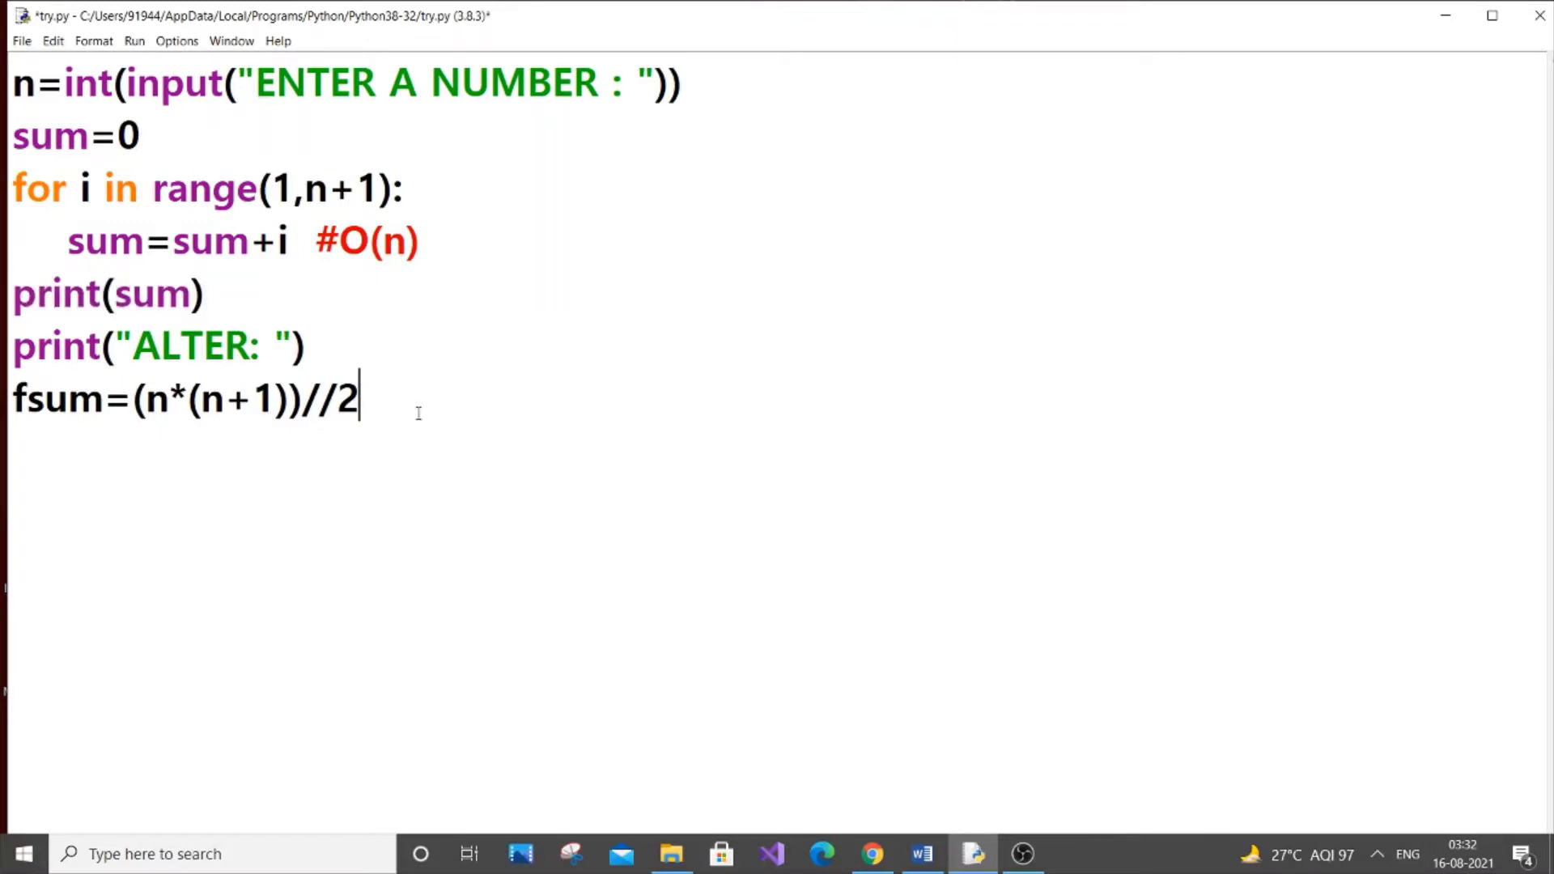
{"action": "key", "text": "Return"}
{"action": "key", "text": "ctrl+v"}
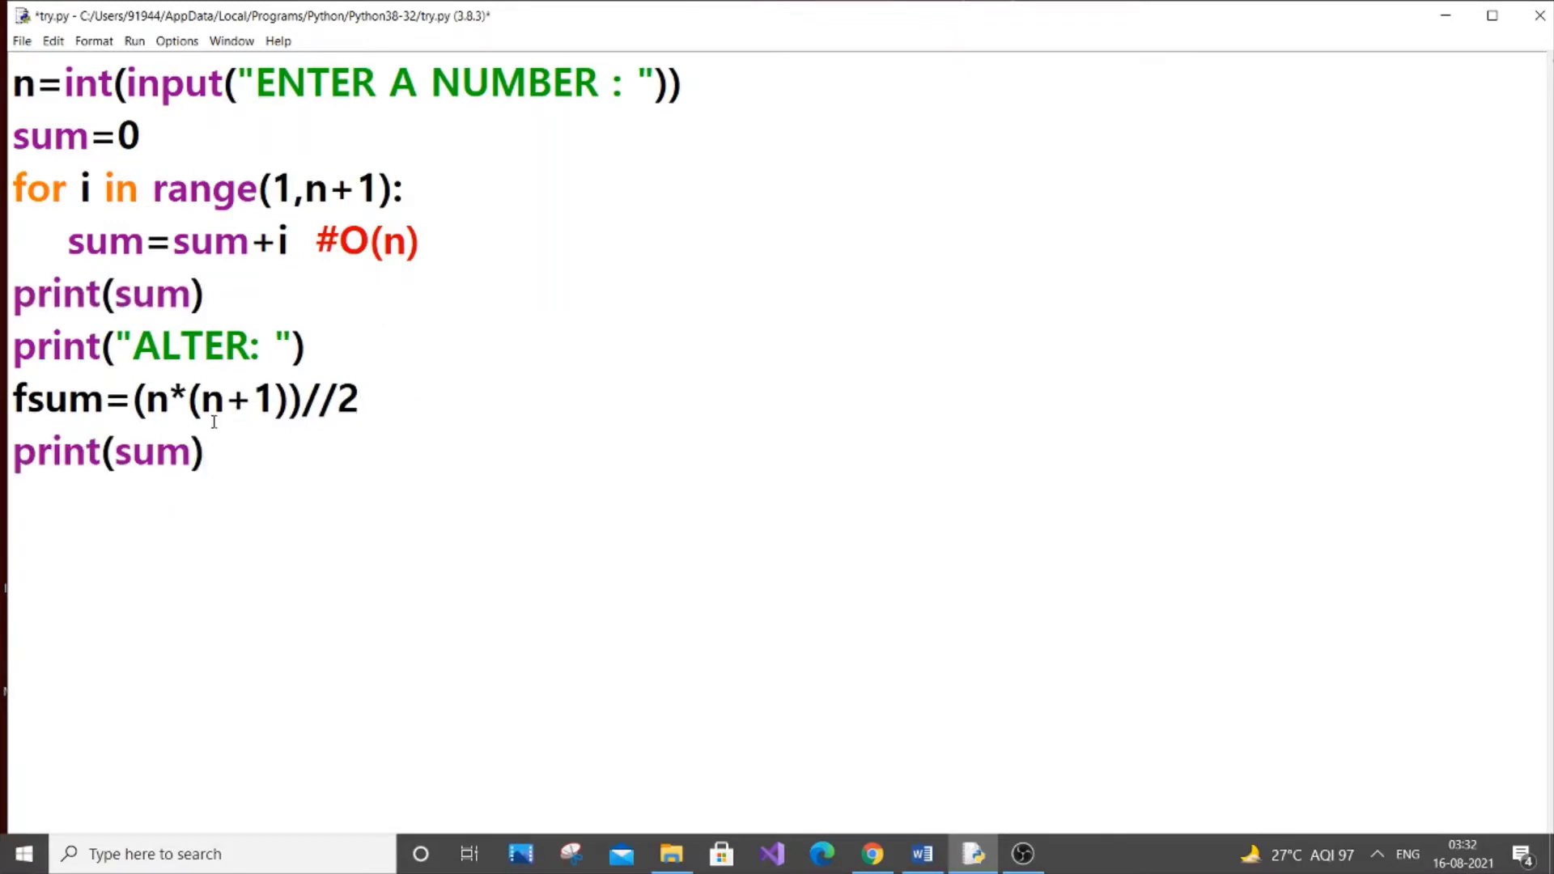
Change the pasted line to print(fsum) and save the script
{"action": "left_click", "coordinate": [114, 450]}
{"action": "type", "text": "f"}
{"action": "key", "text": "ctrl+s"}
{"action": "key", "text": "End"}
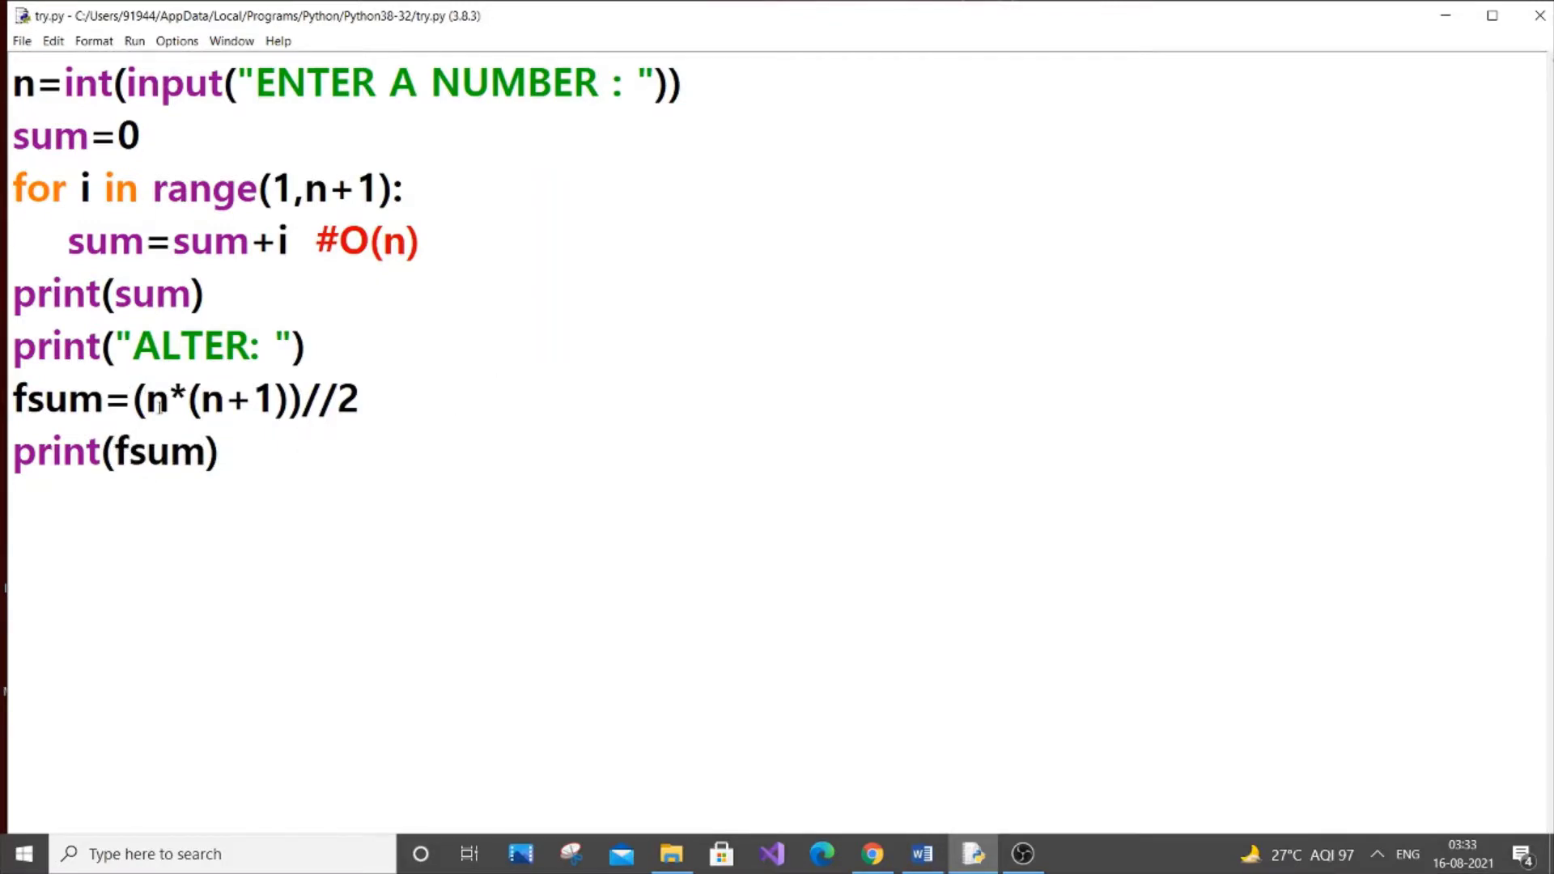
Highlight the formula line and the loop-based lines to compare both methods
{"action": "mouse_move", "coordinate": [145, 398]}
{"action": "left_mouse_down"}
{"action": "mouse_move", "coordinate": [303, 401]}
{"action": "mouse_move", "coordinate": [11, 403]}
{"action": "left_mouse_up"}
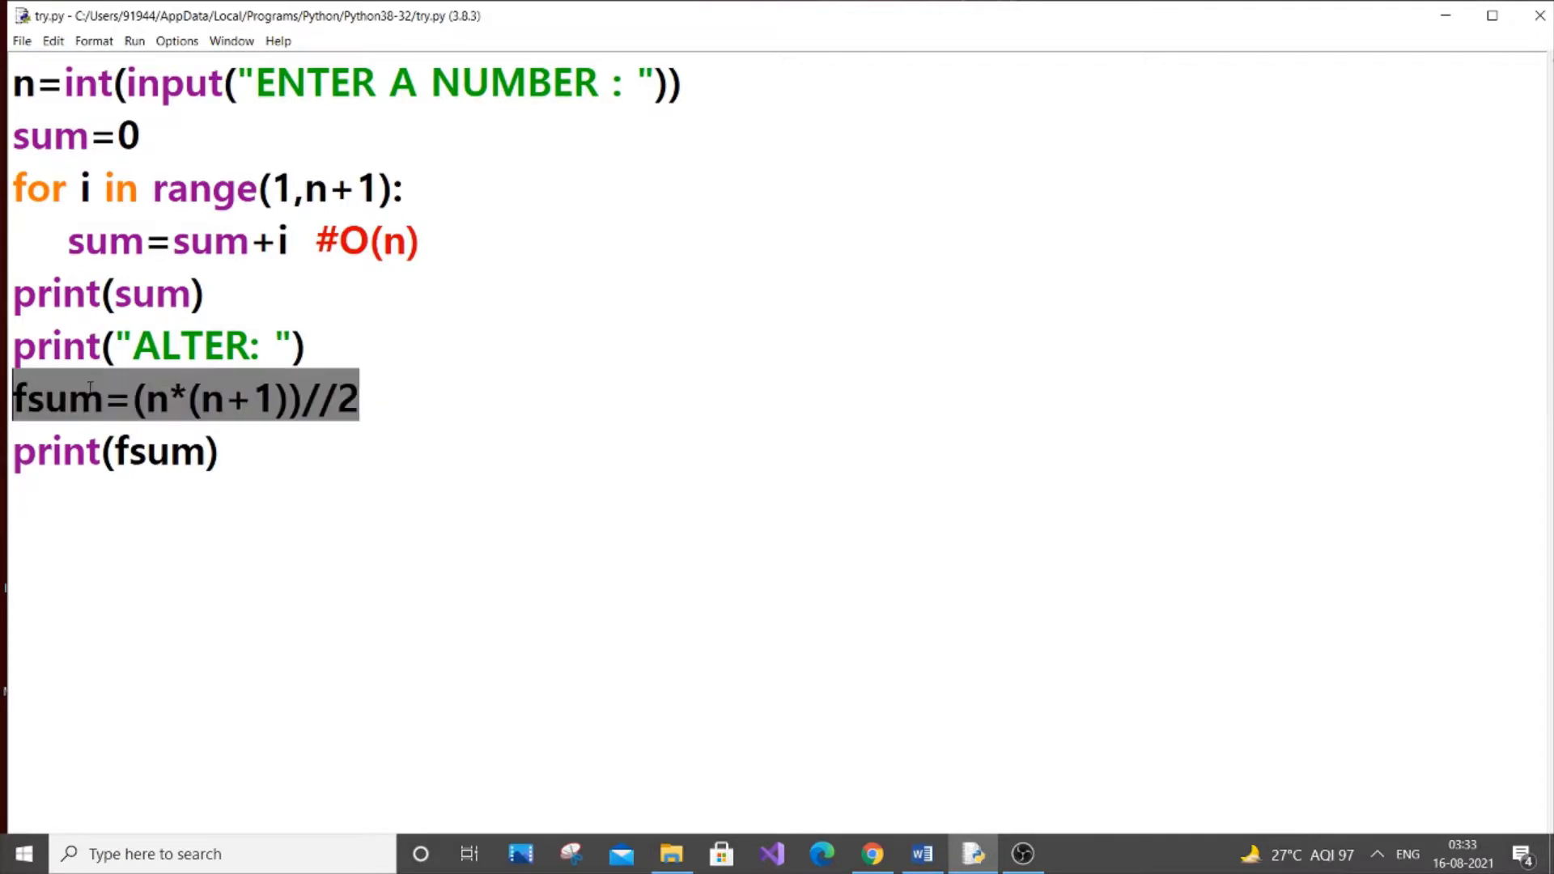
{"action": "left_click", "coordinate": [401, 413]}
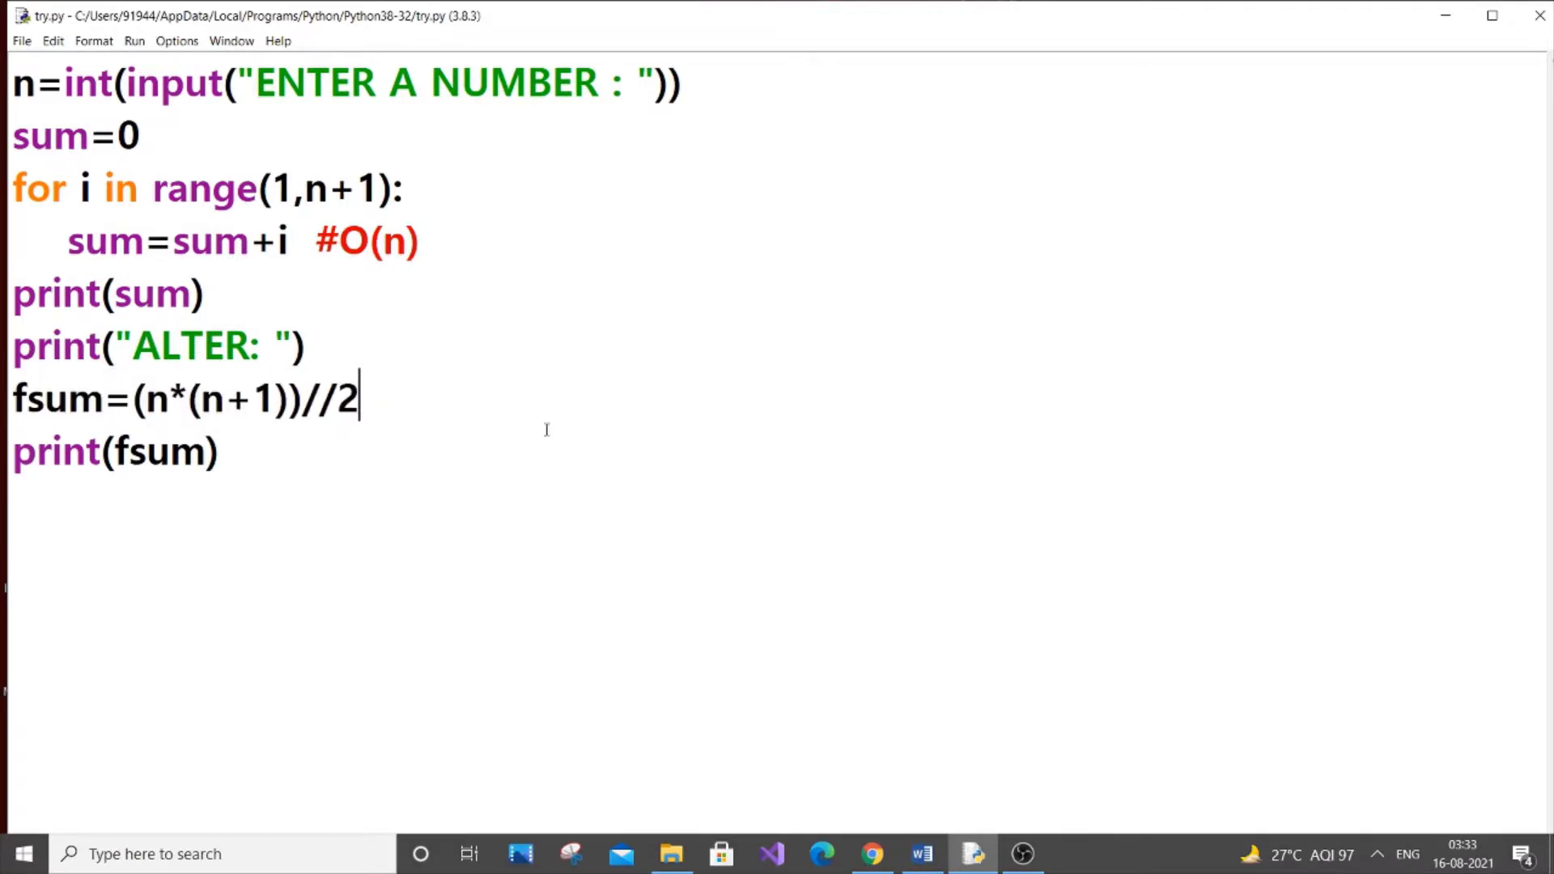
{"action": "left_click_drag", "start_coordinate": [336, 398], "coordinate": [11, 407]}
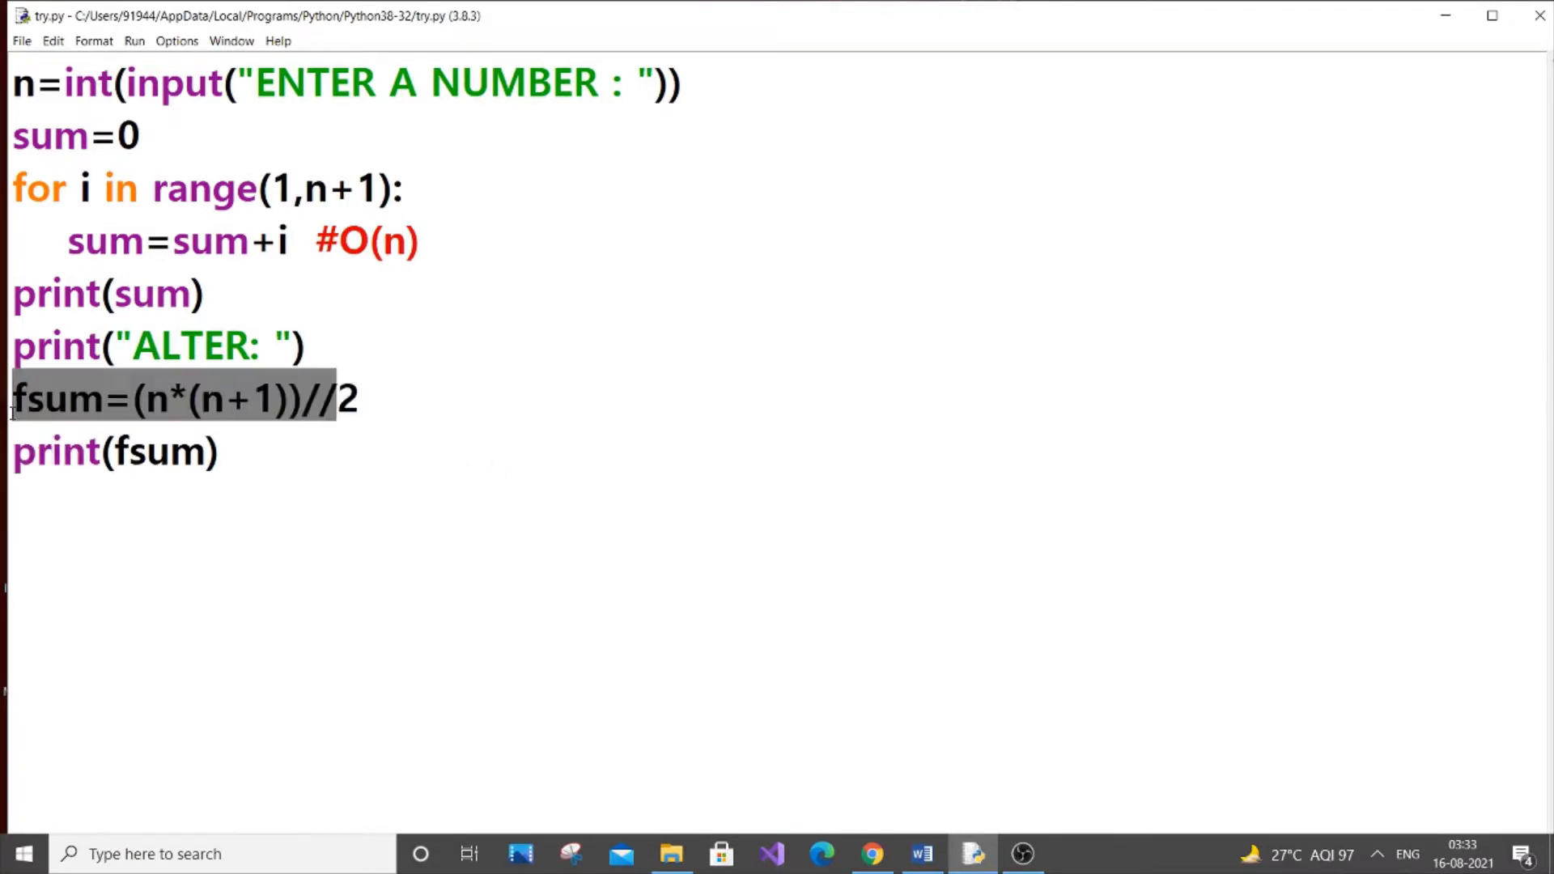
{"action": "left_click_drag", "start_coordinate": [361, 399], "coordinate": [10, 407]}
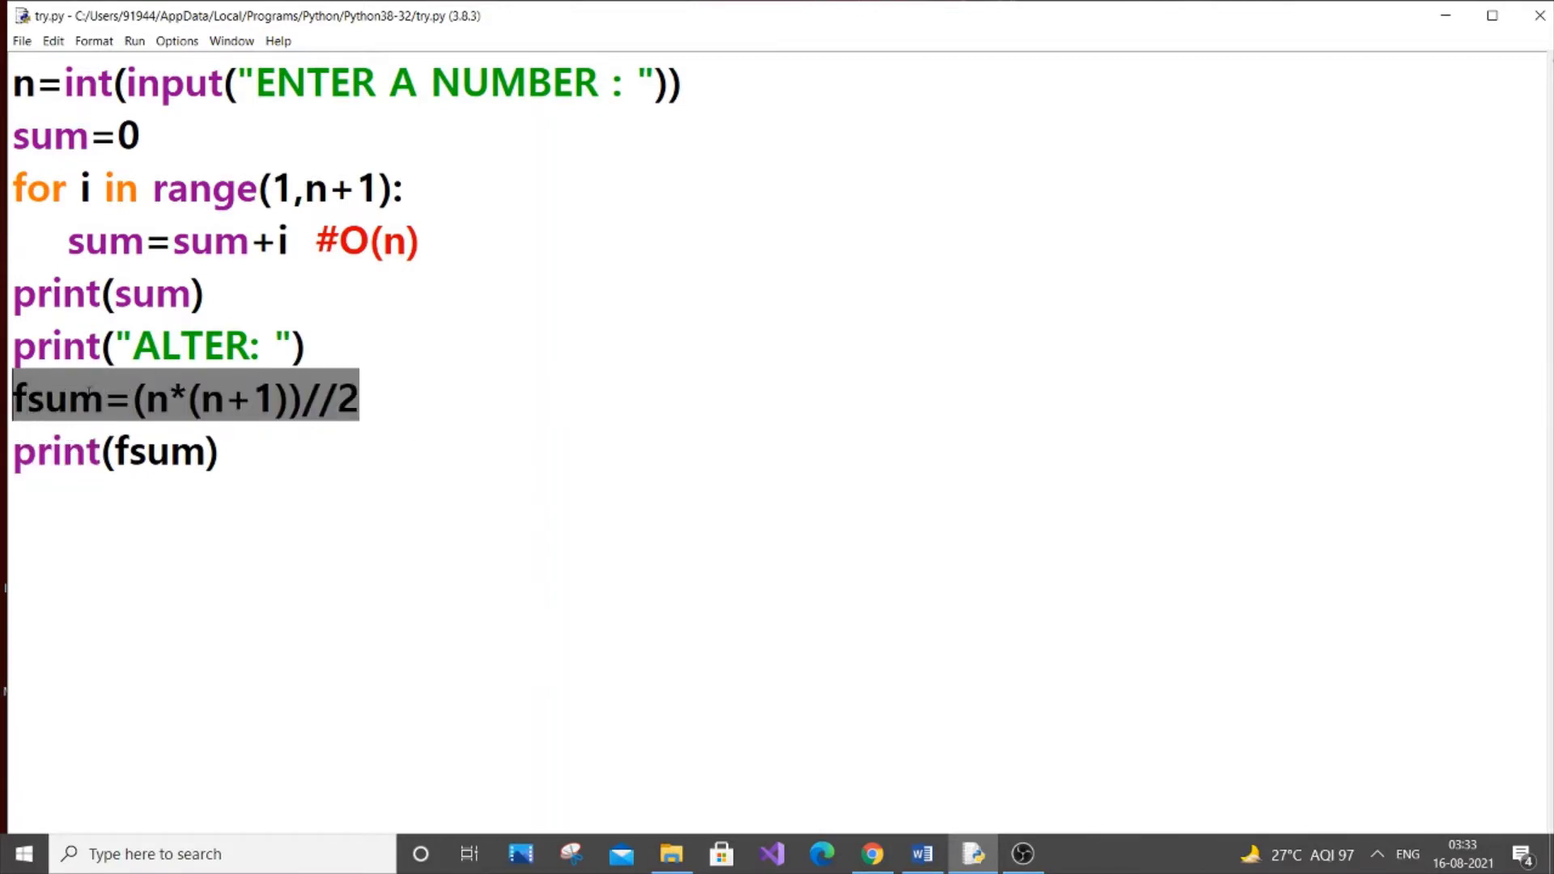
{"action": "left_click", "coordinate": [413, 447]}
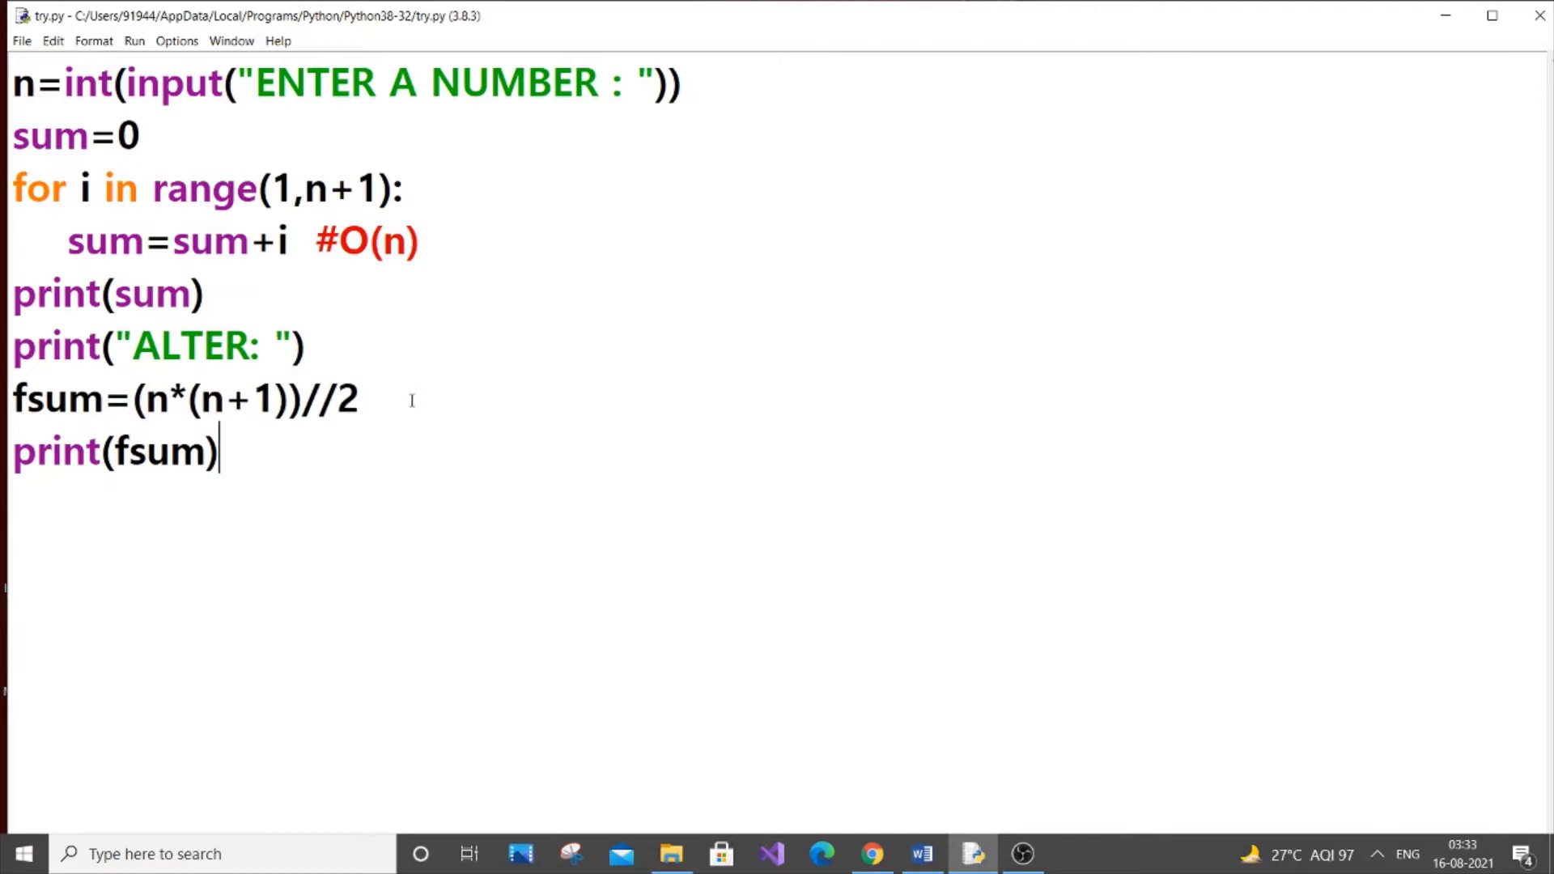
{"action": "left_click_drag", "start_coordinate": [360, 398], "coordinate": [12, 400]}
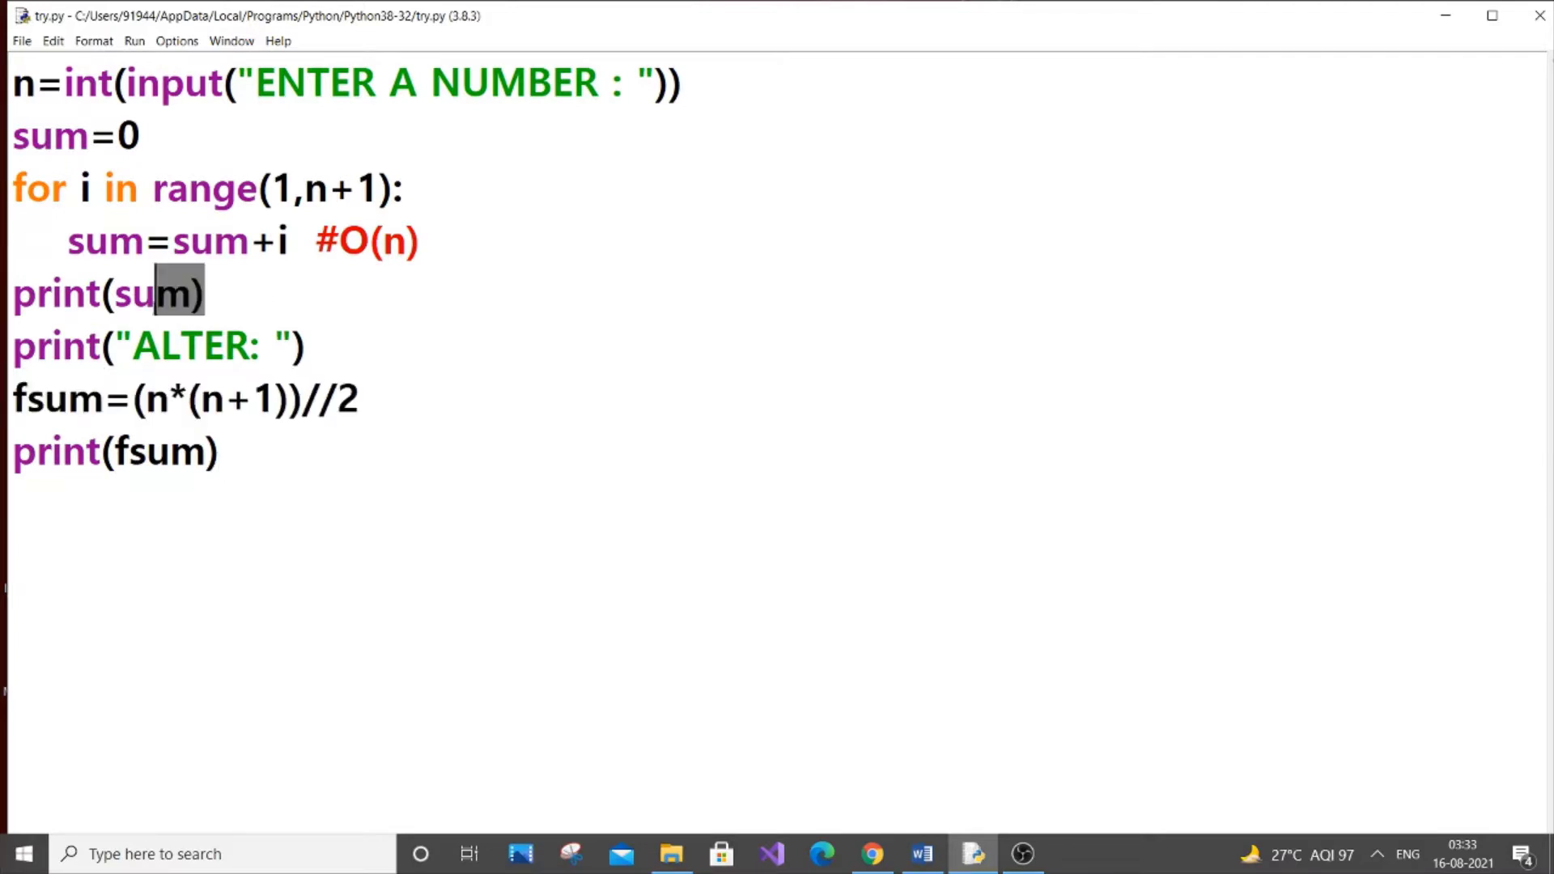
{"action": "mouse_move", "coordinate": [205, 295]}
{"action": "left_mouse_down"}
{"action": "mouse_move", "coordinate": [12, 236]}
{"action": "mouse_move", "coordinate": [13, 182]}
{"action": "left_mouse_up"}
{"action": "left_click", "coordinate": [361, 394]}
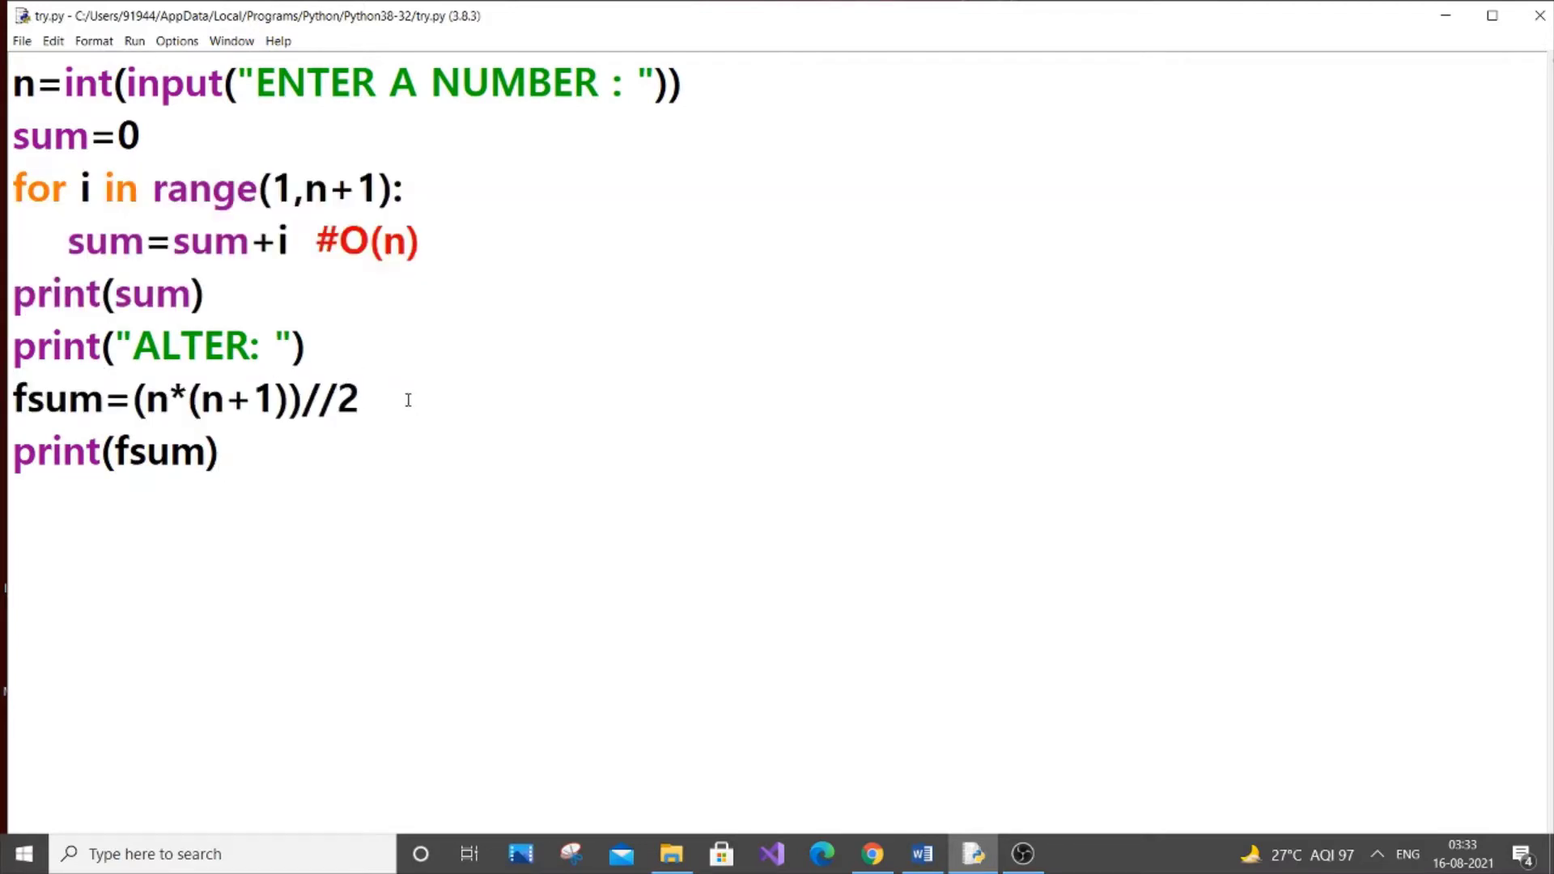
{"action": "mouse_move", "coordinate": [360, 395]}
{"action": "left_mouse_down"}
{"action": "mouse_move", "coordinate": [51, 414]}
{"action": "mouse_move", "coordinate": [12, 402]}
{"action": "left_mouse_up"}
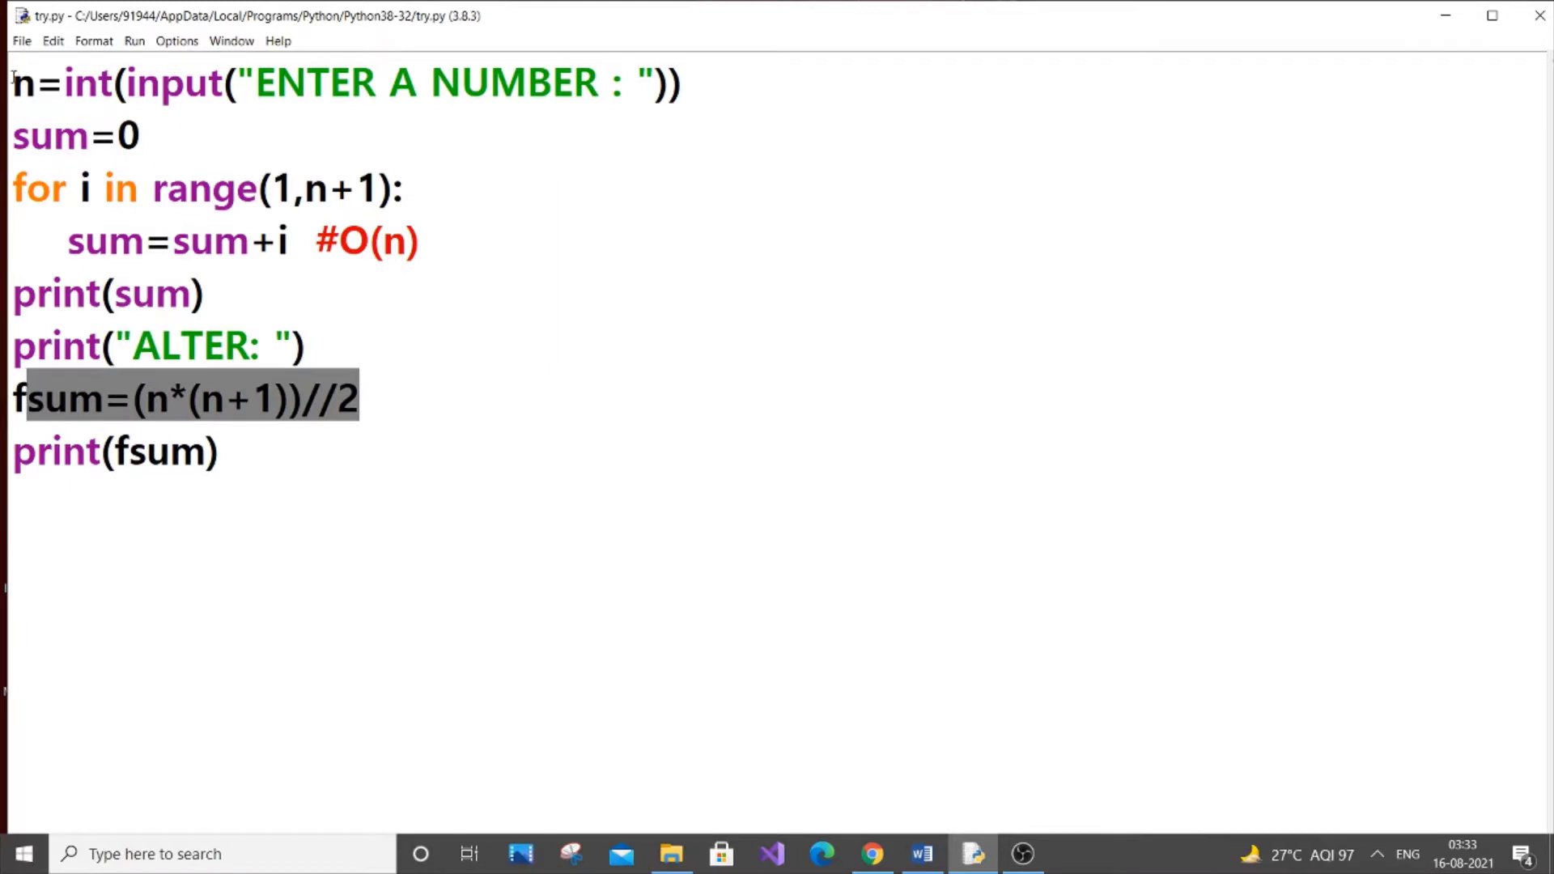
Run the script with input 7, both methods printing 28
{"action": "left_click", "coordinate": [135, 40]}
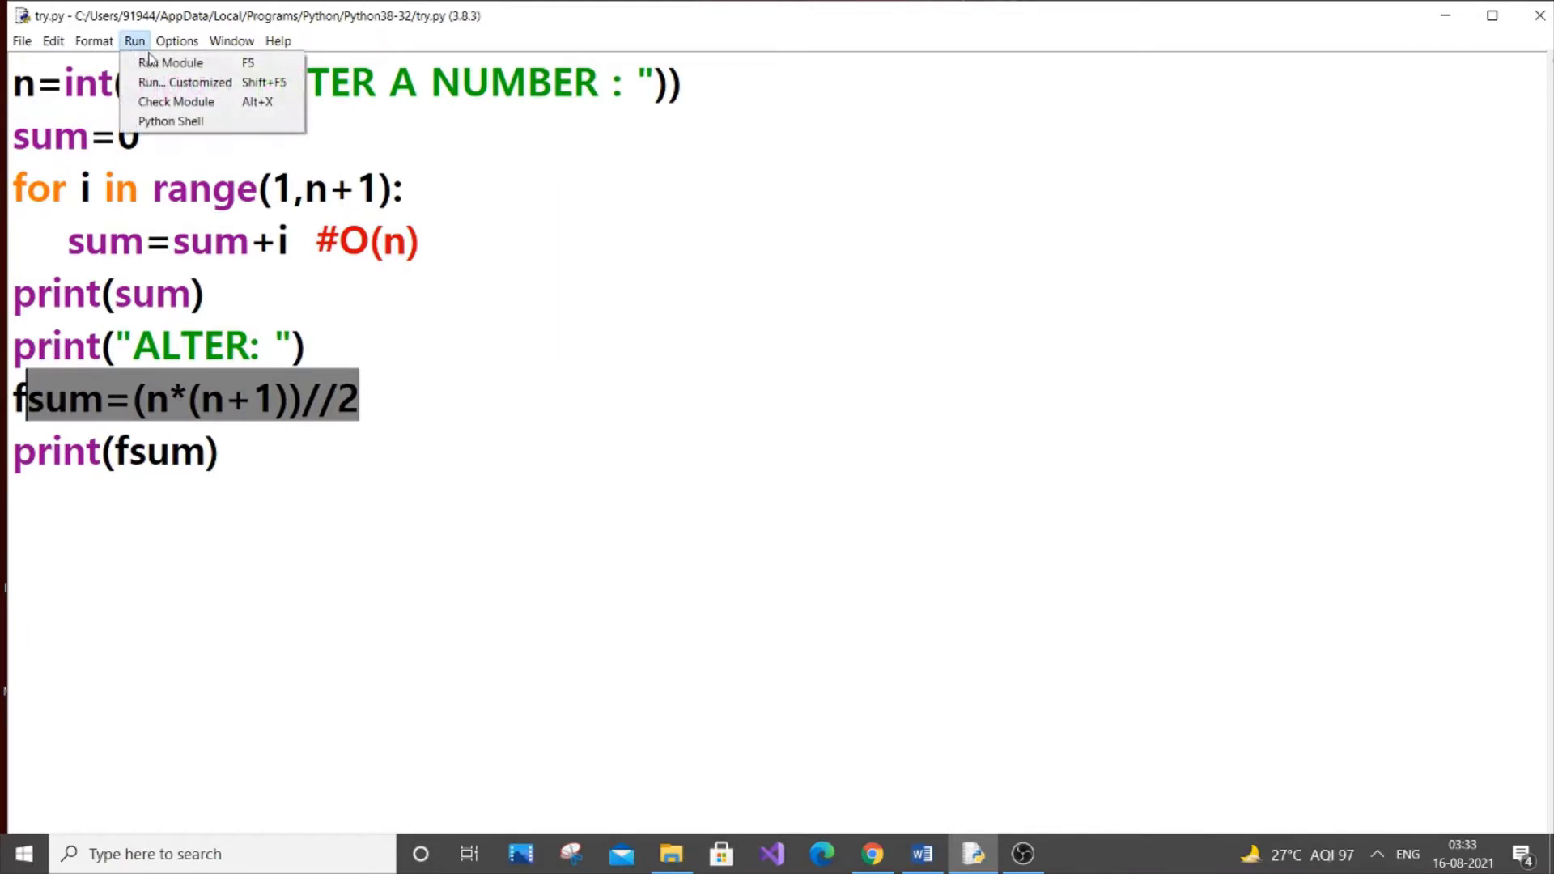
{"action": "left_click", "coordinate": [150, 67]}
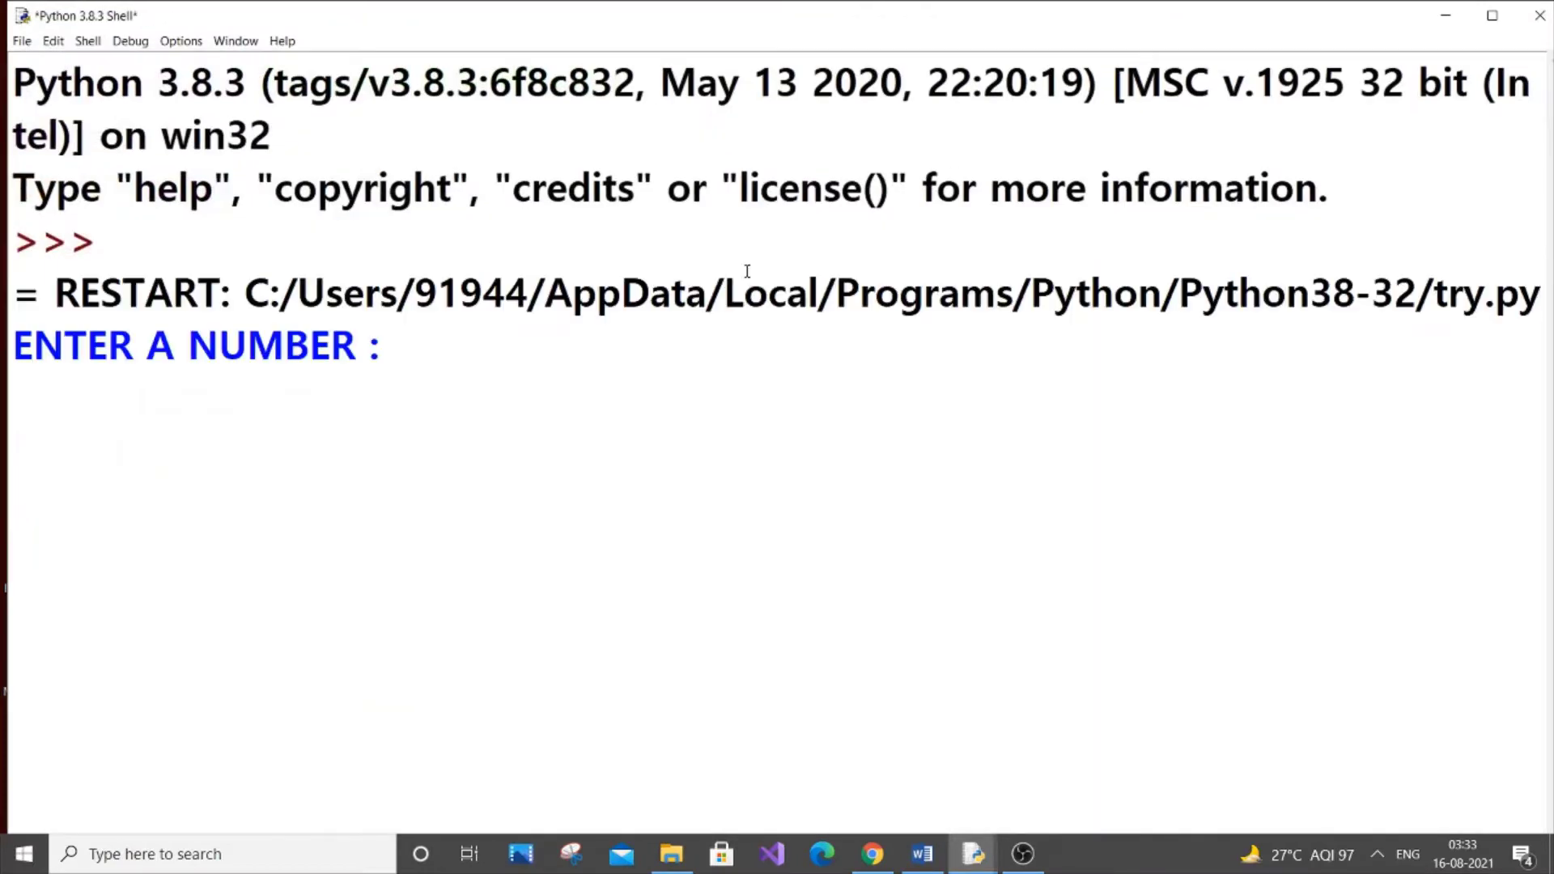
{"action": "type", "text": "7"}
{"action": "key", "text": "Return"}
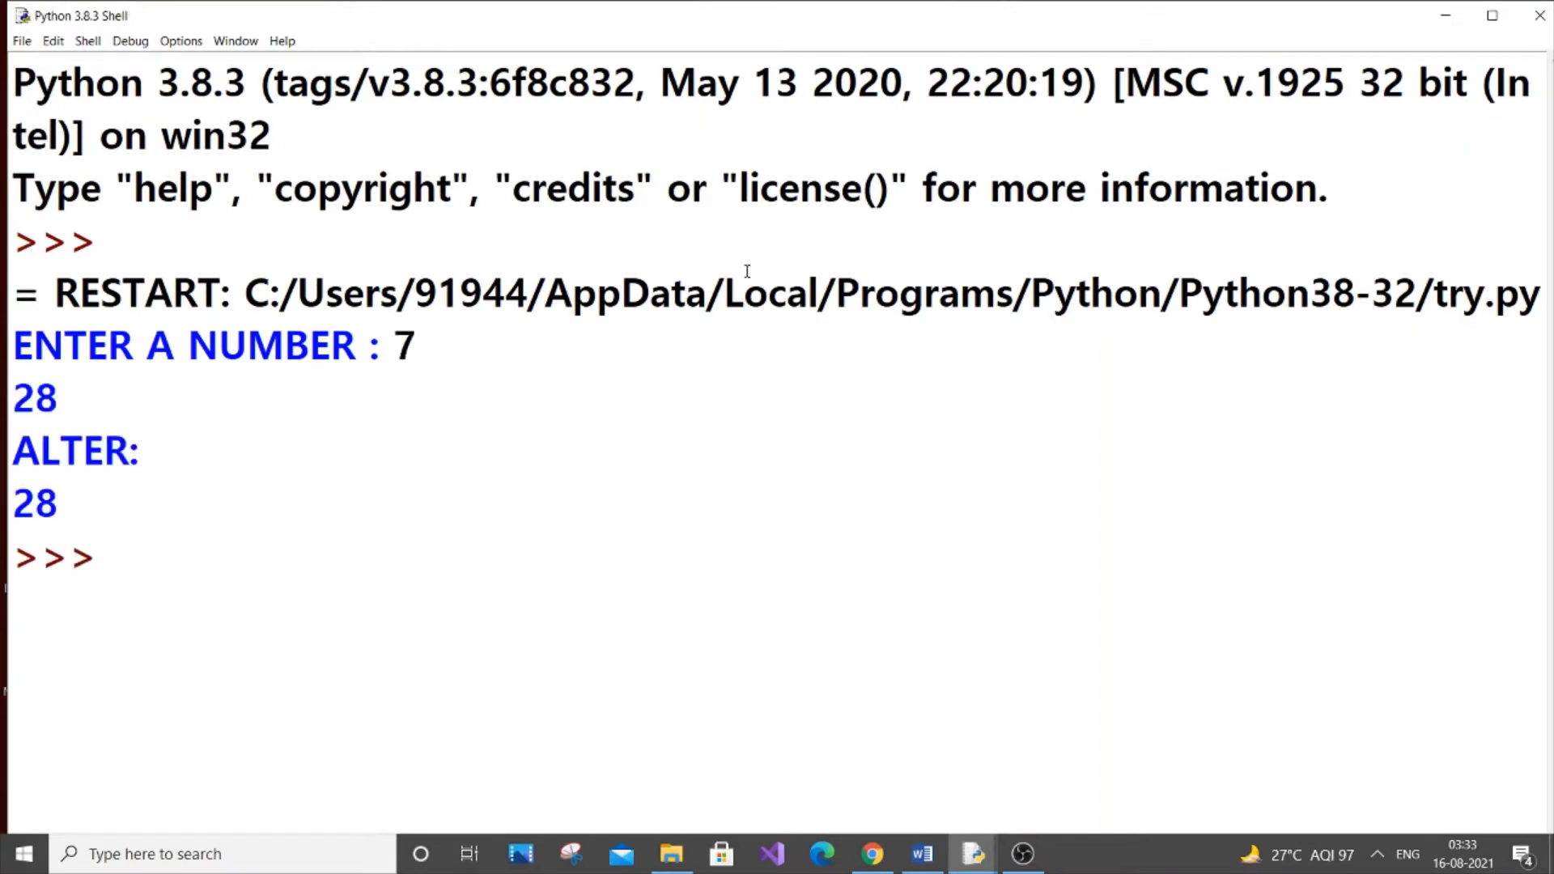
{"action": "left_click_drag", "start_coordinate": [122, 513], "coordinate": [12, 346]}
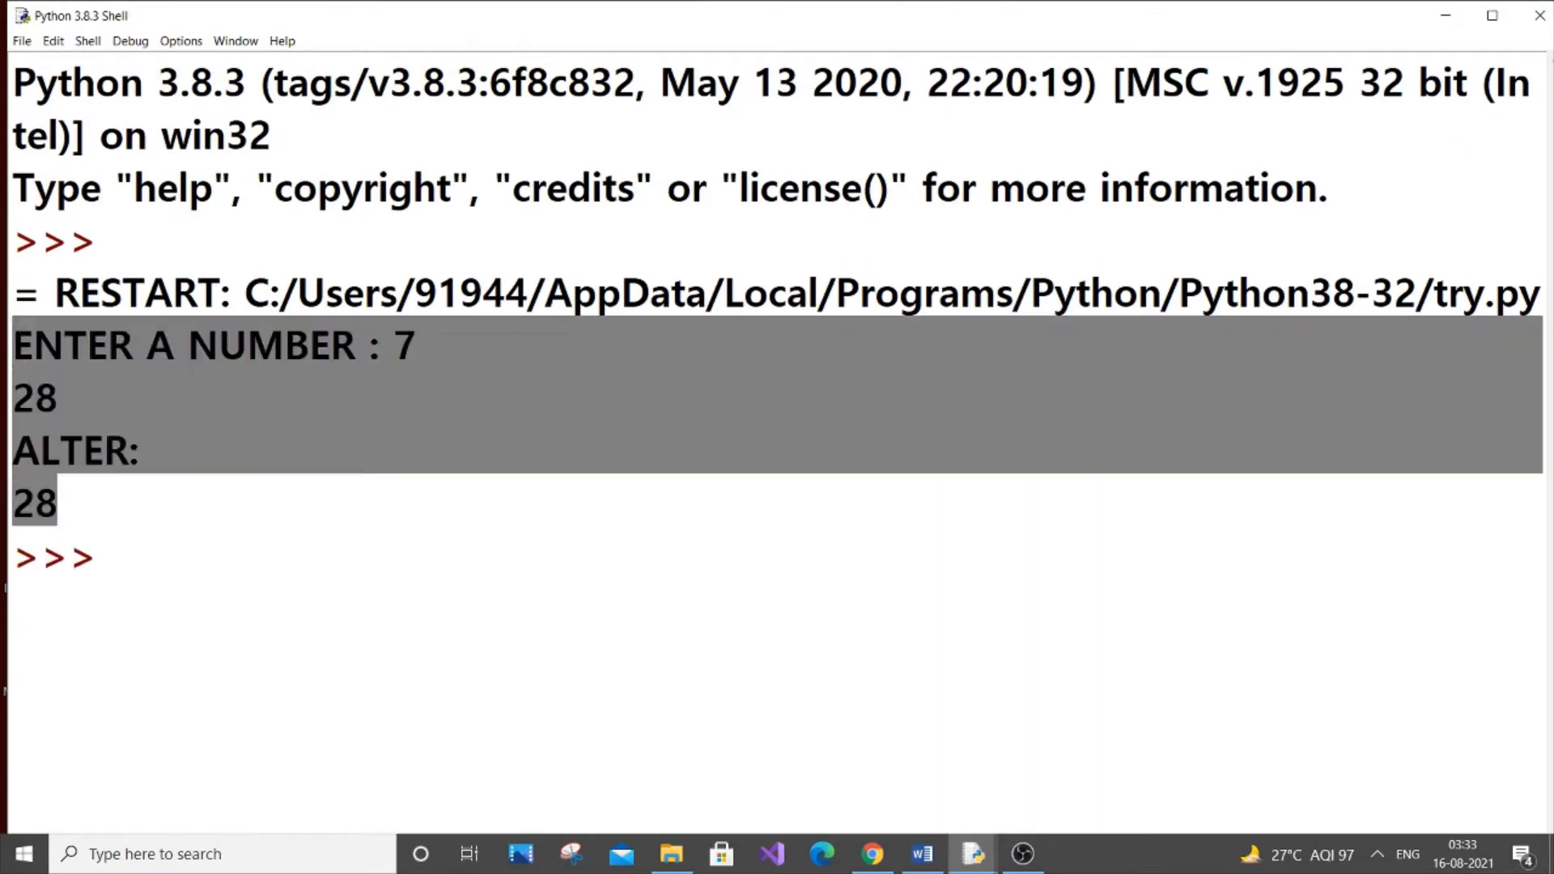
Rerun the script with input 100, both methods printing 5050
{"action": "left_click", "coordinate": [1539, 15]}
{"action": "left_click", "coordinate": [134, 40]}
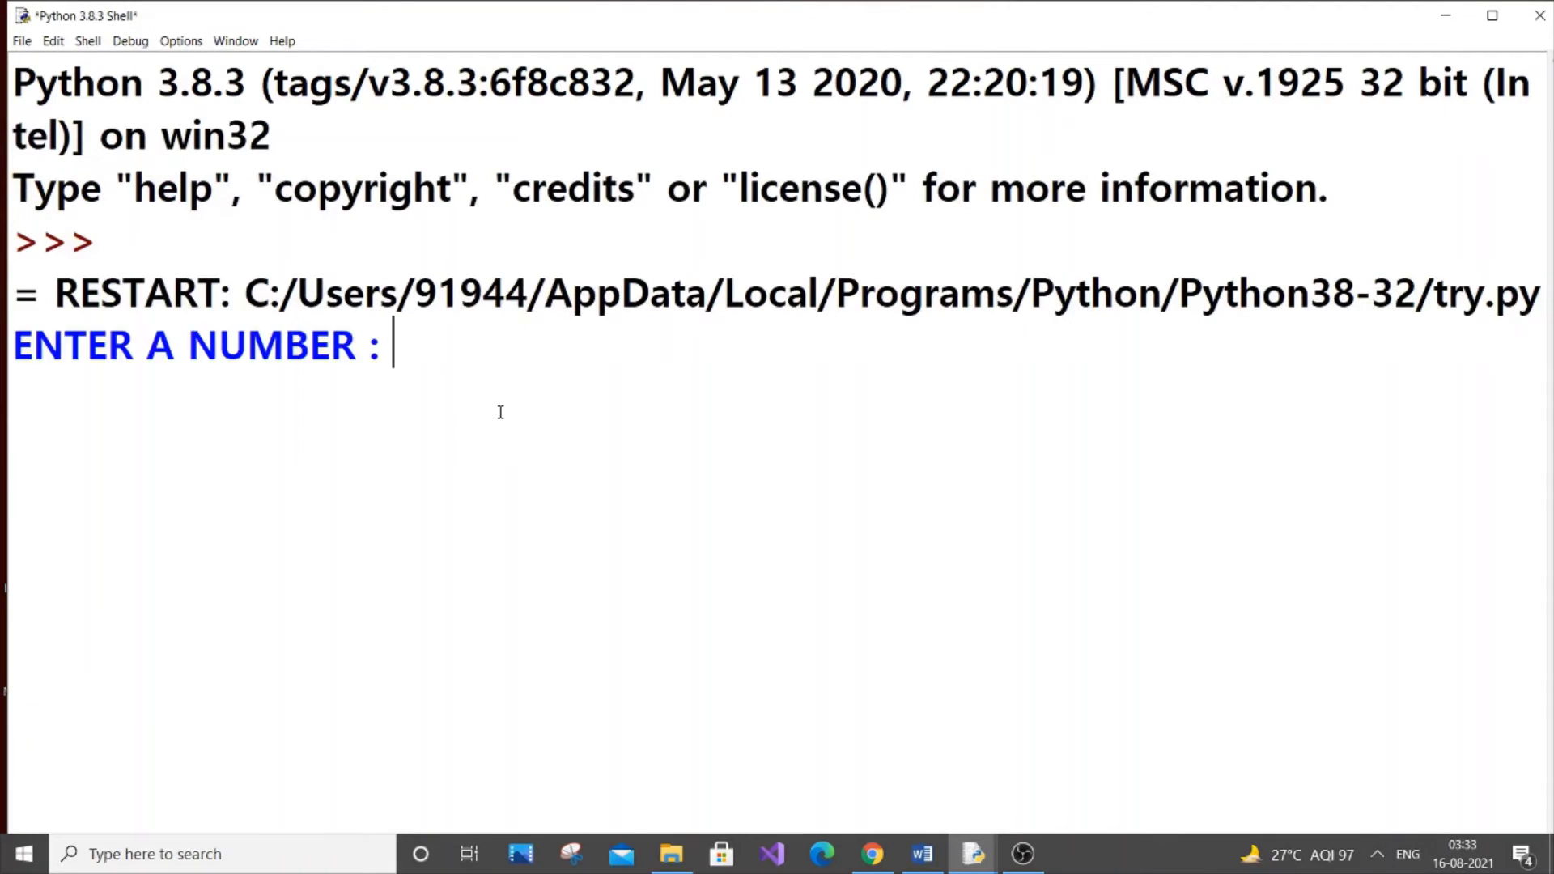
{"action": "type", "text": "100"}
{"action": "key", "text": "Return"}
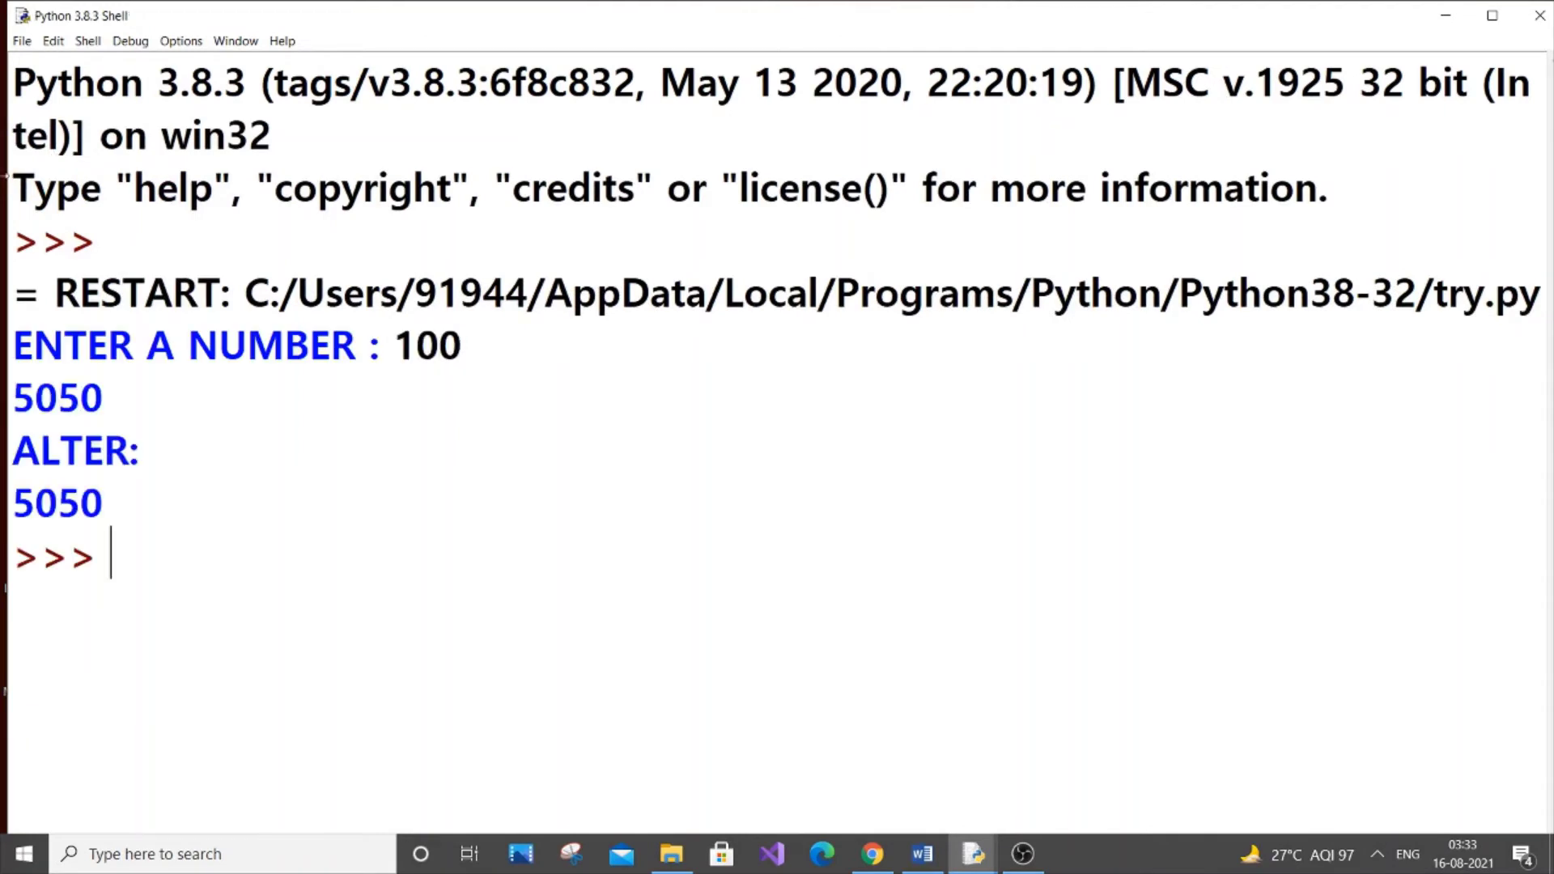
{"action": "left_click_drag", "start_coordinate": [104, 503], "coordinate": [12, 395]}
{"action": "left_click", "coordinate": [1537, 15]}
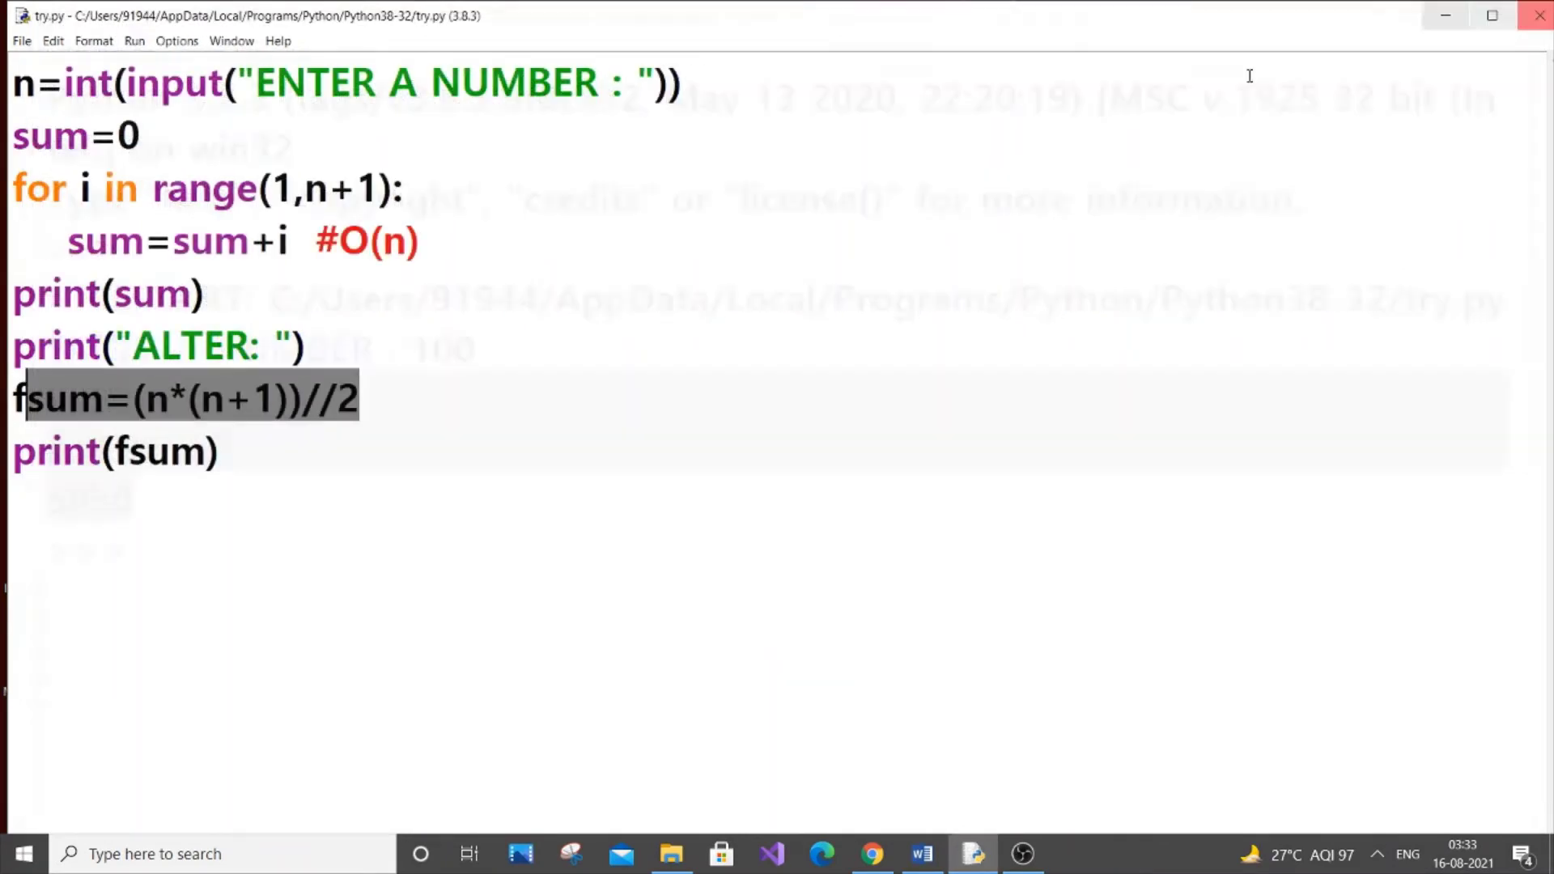
{"action": "left_click", "coordinate": [441, 323]}
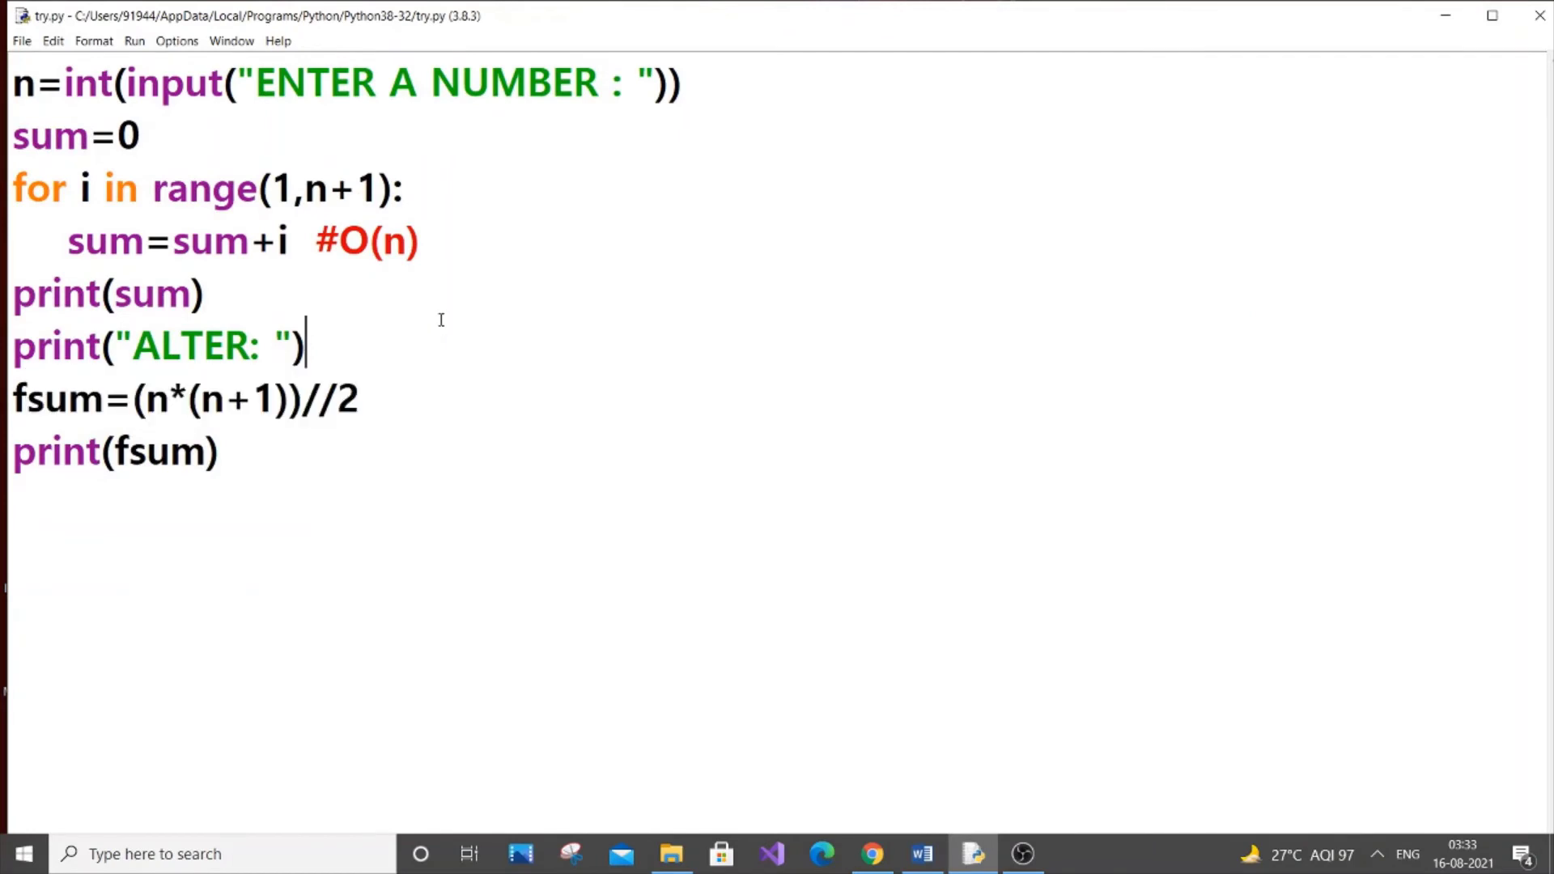